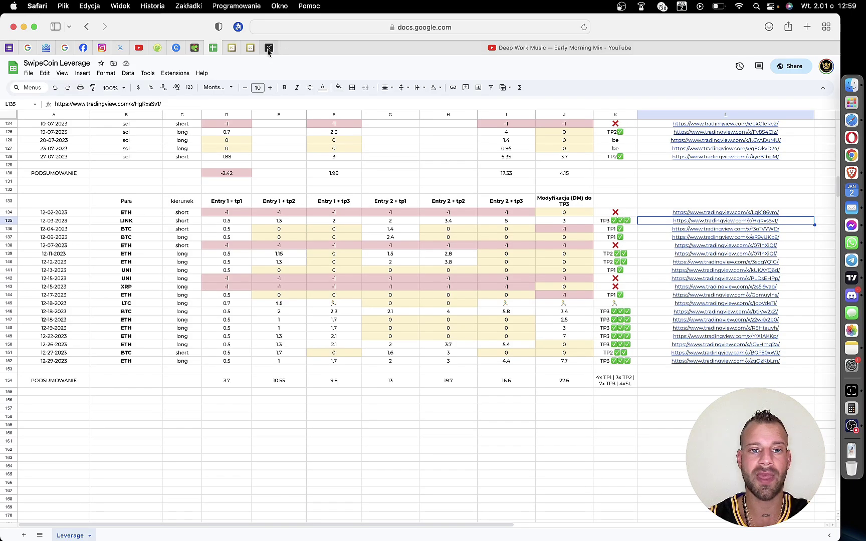
Switch to the Swipecoin idea details page and review the ETHUSD idea's suggested entries, invalidation level and exits.
{"action": "left_click", "coordinate": [232, 48]}
{"action": "left_click", "coordinate": [374, 130]}
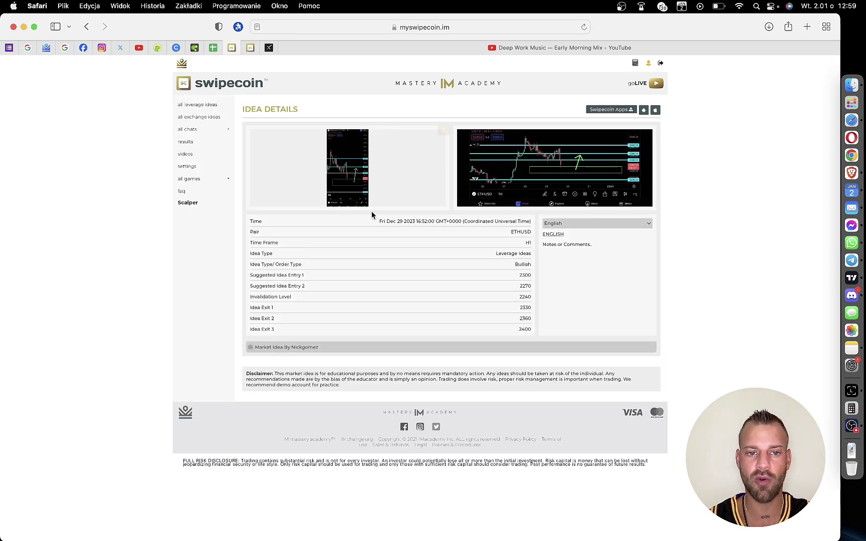
{"action": "left_click_drag", "start_coordinate": [251, 277], "coordinate": [306, 286]}
{"action": "left_click_drag", "start_coordinate": [256, 297], "coordinate": [301, 297]}
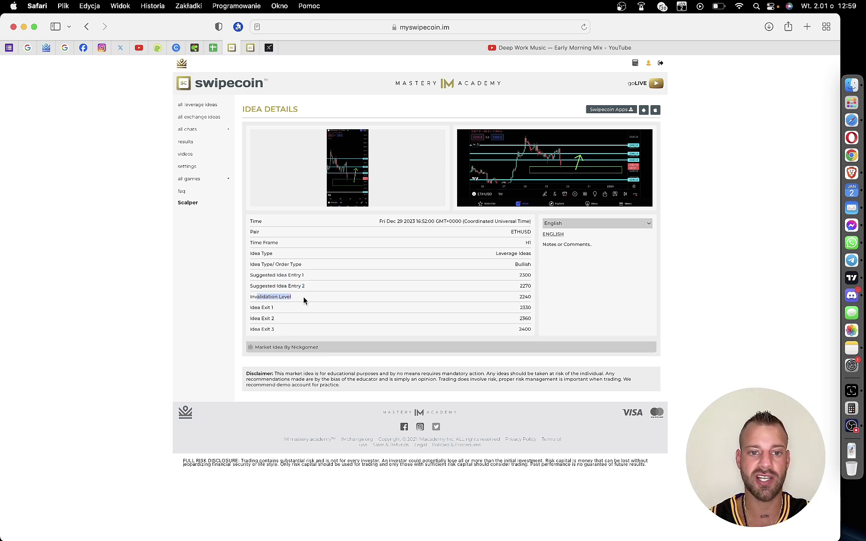
{"action": "left_click_drag", "start_coordinate": [251, 308], "coordinate": [288, 309]}
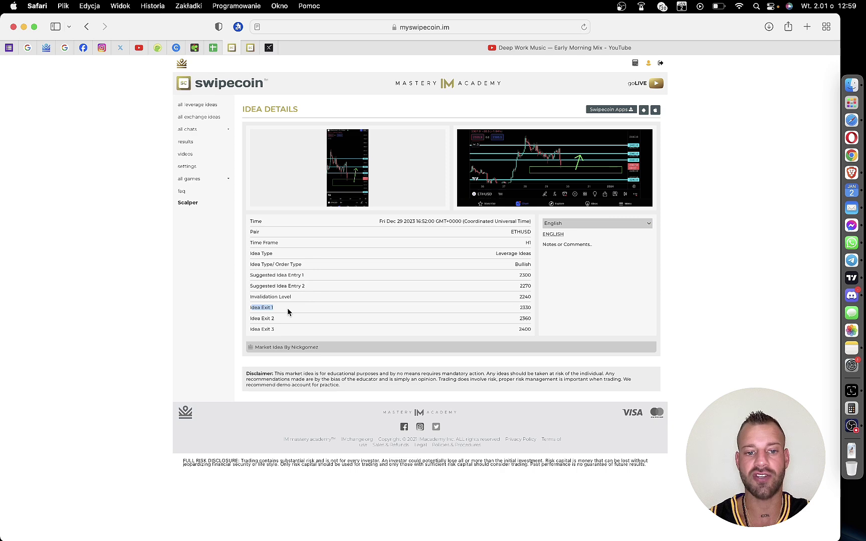
{"action": "left_click", "coordinate": [256, 317]}
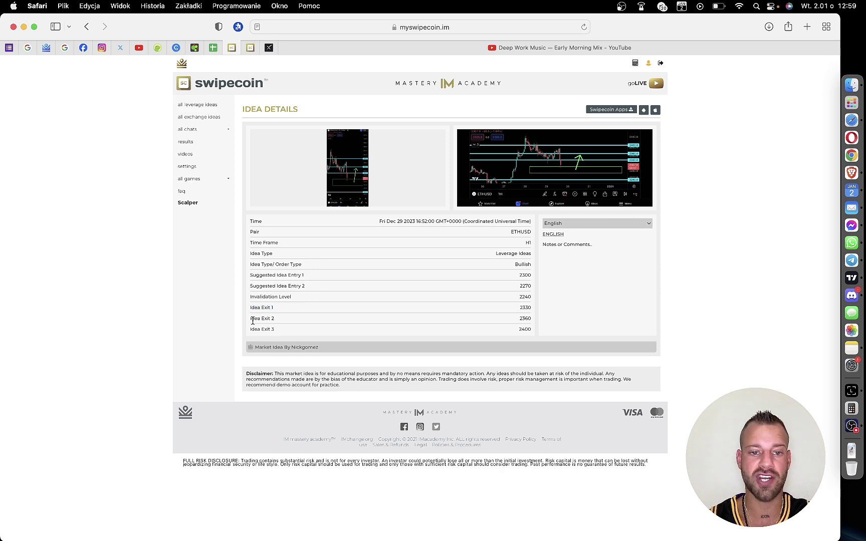
Enlarge the ETHUSD idea's phone chart and compare its entry zone and price lines with the listed idea levels.
{"action": "left_click", "coordinate": [373, 164]}
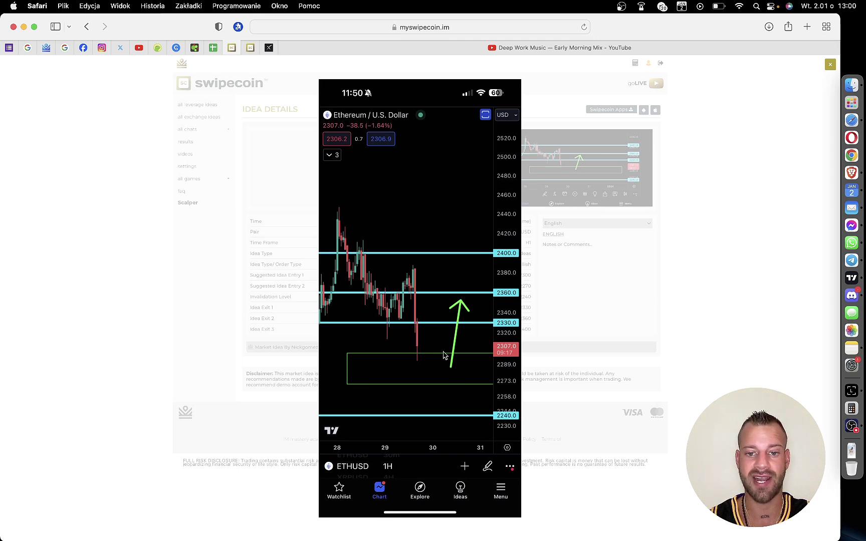
{"action": "left_click", "coordinate": [547, 326]}
{"action": "left_click_drag", "start_coordinate": [279, 275], "coordinate": [305, 287]}
{"action": "left_click", "coordinate": [351, 199]}
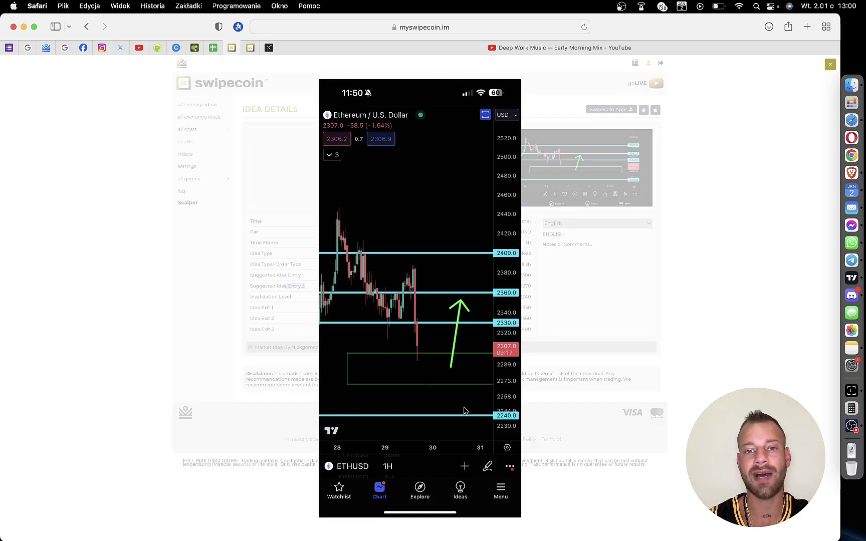
{"action": "left_click", "coordinate": [535, 362]}
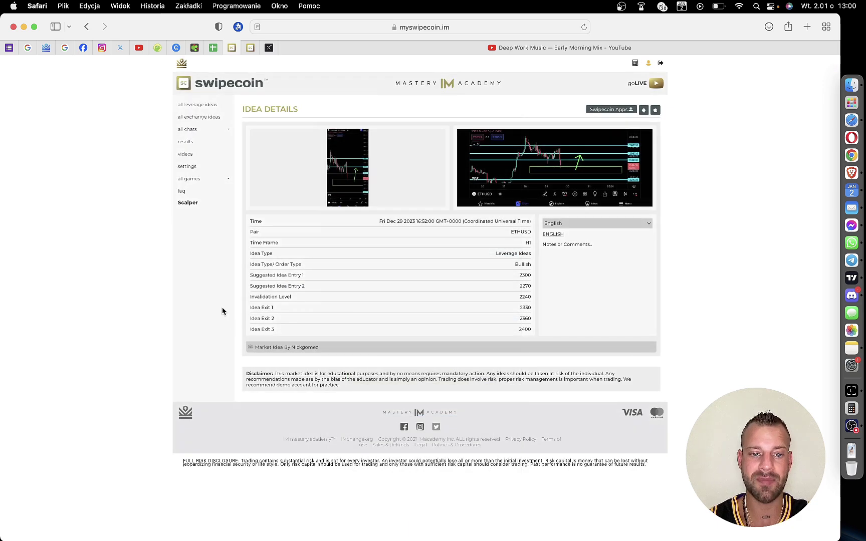
{"action": "left_click", "coordinate": [356, 193]}
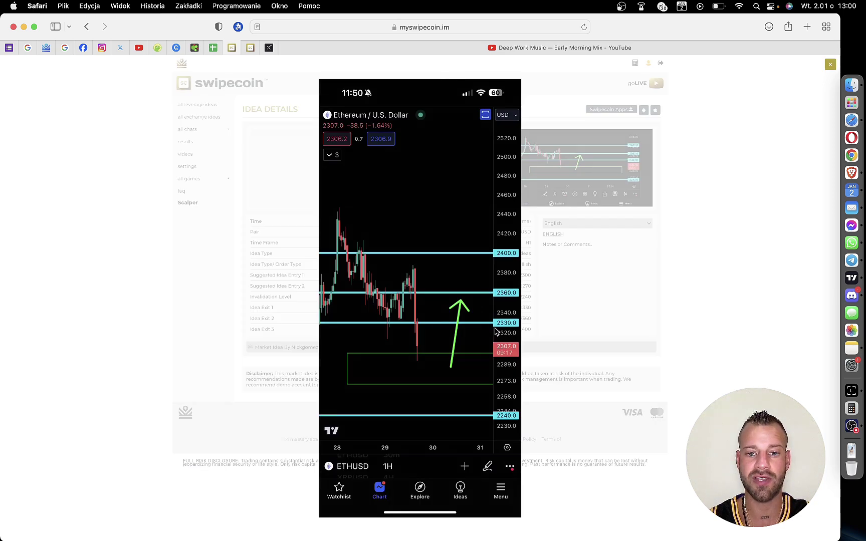
{"action": "left_click", "coordinate": [591, 267]}
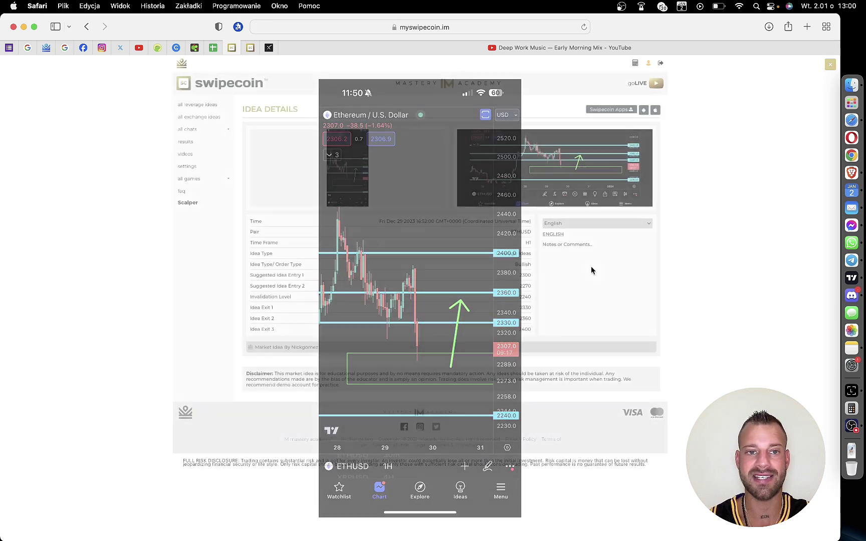
Return to the SwipeCoin Leverage spreadsheet and inspect the Entry 1 + tp1 total in the lower PODSUMOWANIE row.
{"action": "left_click", "coordinate": [213, 47]}
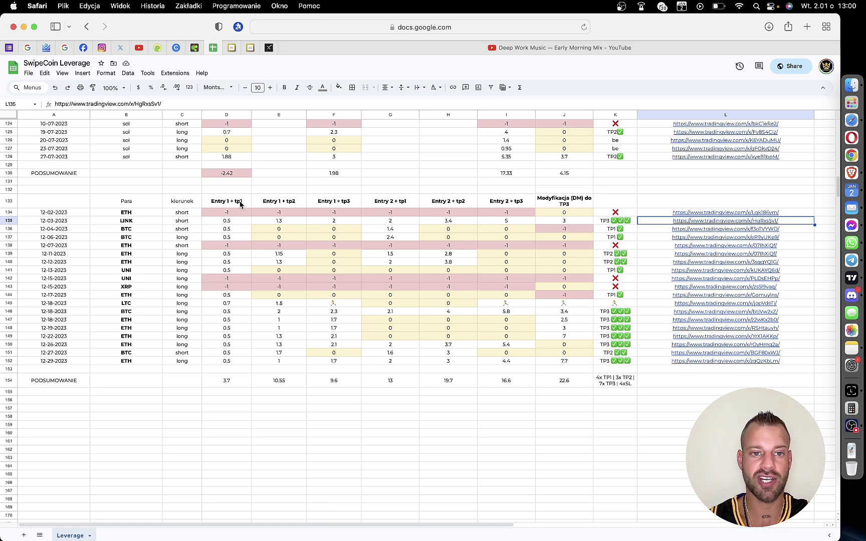
{"action": "left_click", "coordinate": [240, 385]}
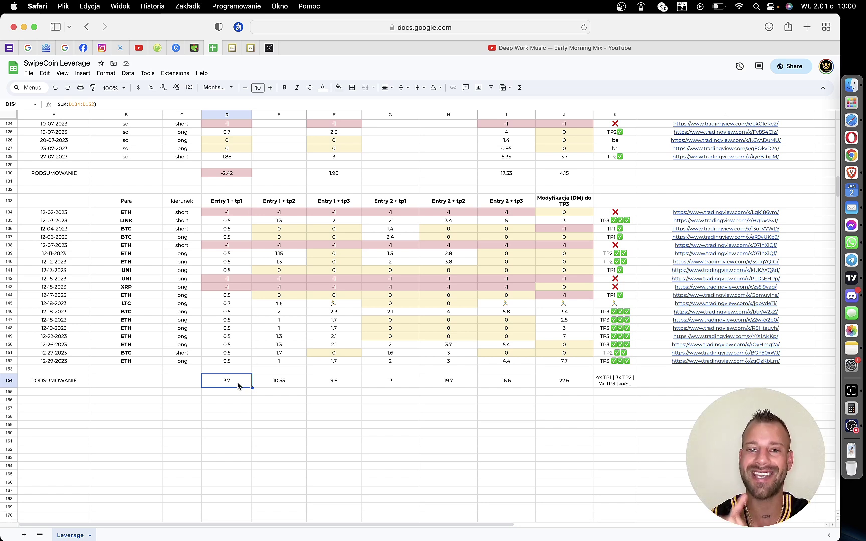
Enter an example risk calculation in D157:F157 with the values 10000, 1% and 100.
{"action": "left_click", "coordinate": [239, 414]}
{"action": "type", "text": "10000"}
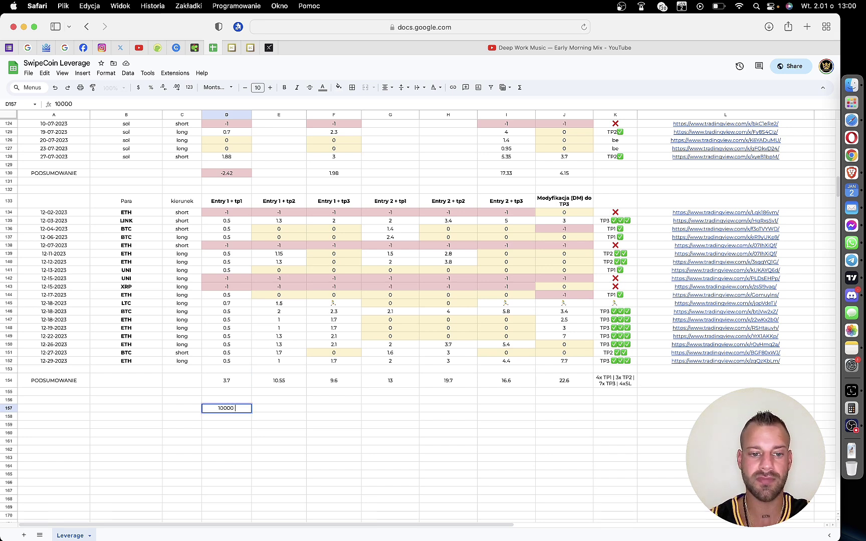
{"action": "left_click", "coordinate": [270, 408]}
{"action": "type", "text": "1%"}
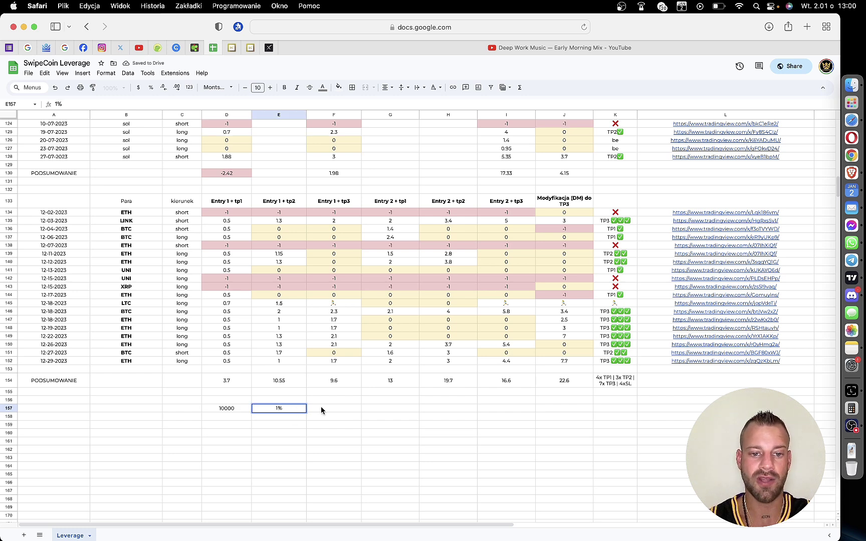
{"action": "left_click", "coordinate": [320, 407]}
{"action": "type", "text": "1---"}
{"action": "type", "text": "00"}
{"action": "left_click", "coordinate": [329, 446]}
Add a second example row in D158:F158 with the values 1000, 1% and 10.
{"action": "left_click", "coordinate": [207, 416]}
{"action": "type", "text": "1000"}
{"action": "left_click", "coordinate": [277, 417]}
{"action": "type", "text": "1"}
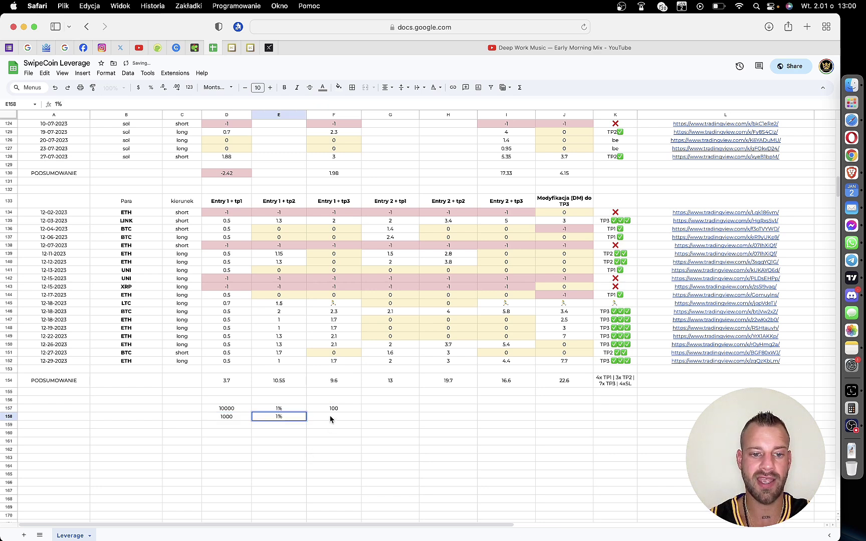
{"action": "type", "text": "%"}
{"action": "left_click", "coordinate": [329, 417]}
{"action": "type", "text": "10"}
Add a third example row in D159:F159 with the values 100, 1% and 1.
{"action": "left_click", "coordinate": [237, 426]}
{"action": "type", "text": "100"}
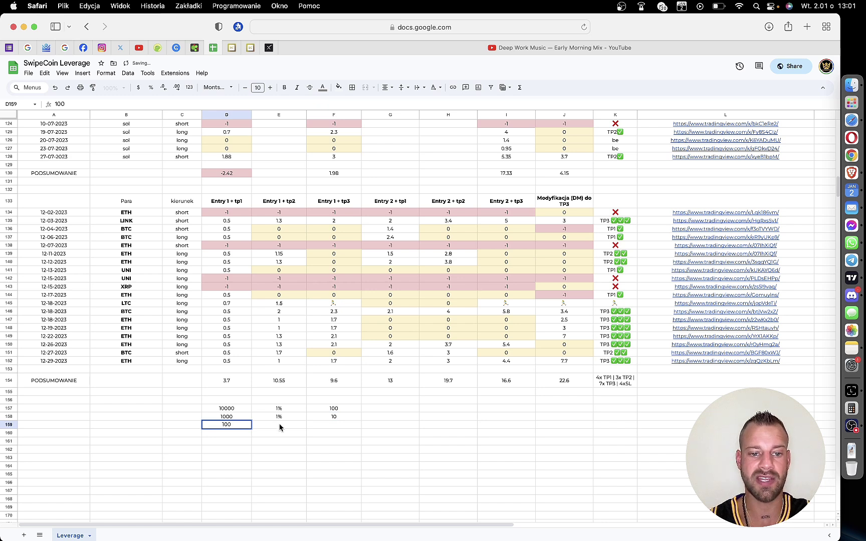
{"action": "left_click", "coordinate": [279, 427]}
{"action": "type", "text": "!"}
{"action": "left_click", "coordinate": [336, 429]}
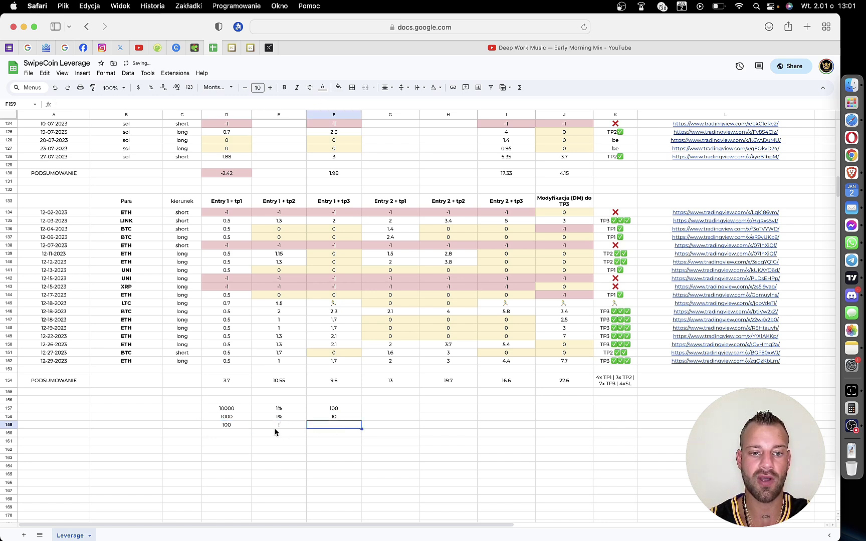
{"action": "left_click", "coordinate": [277, 429]}
{"action": "key", "text": "Delete"}
{"action": "left_click", "coordinate": [326, 429]}
{"action": "type", "text": "1"}
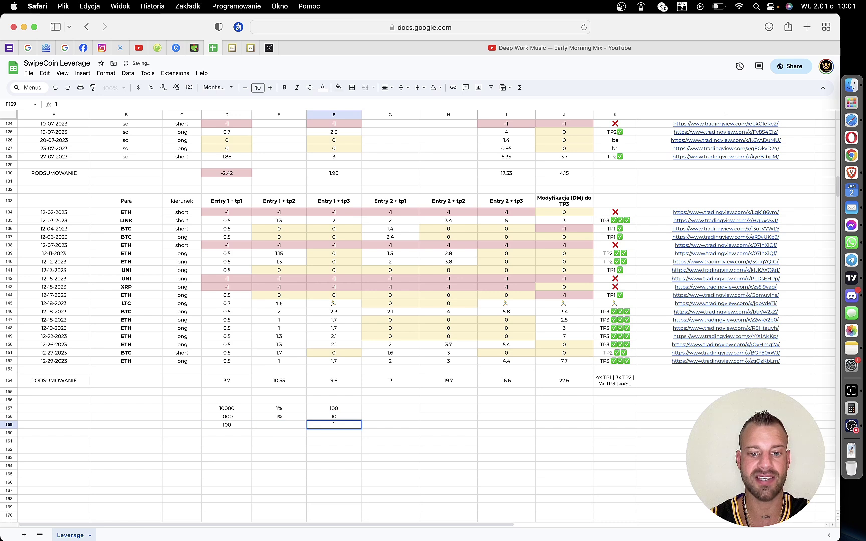
{"action": "left_click", "coordinate": [292, 431]}
{"action": "type", "text": "1%"}
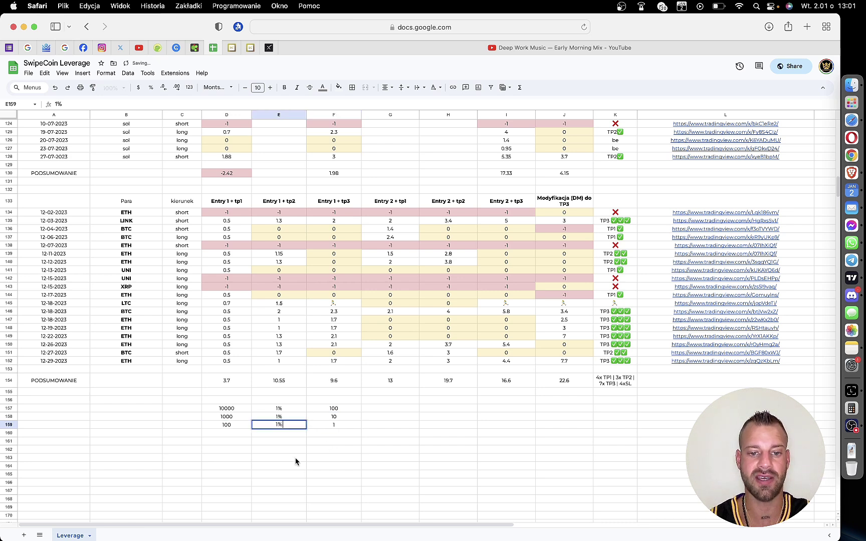
{"action": "left_click", "coordinate": [353, 426]}
{"action": "left_click_drag", "start_coordinate": [245, 409], "coordinate": [345, 426]}
{"action": "left_click", "coordinate": [352, 442]}
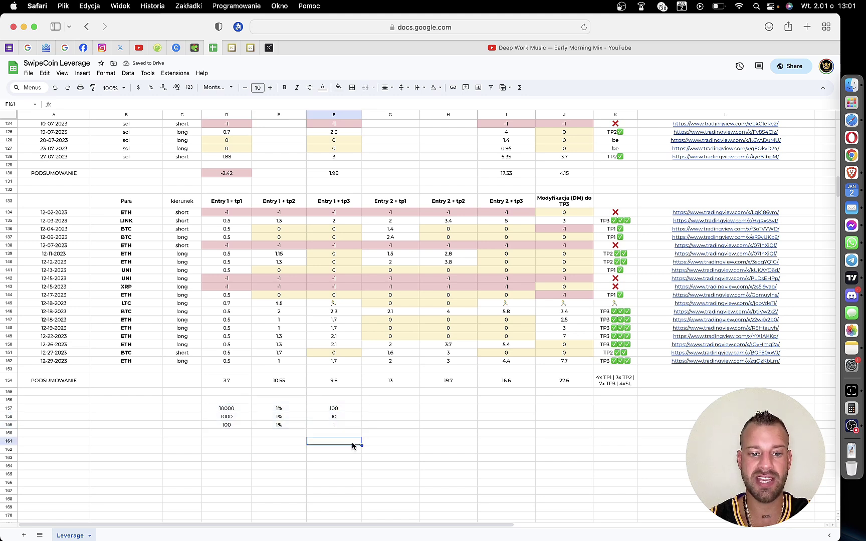
Make the example capital amounts in D157:D159 and the risk amounts in F157:F159 bold.
{"action": "left_click_drag", "start_coordinate": [240, 409], "coordinate": [239, 428]}
{"action": "key", "text": "super+b"}
{"action": "left_click_drag", "start_coordinate": [333, 409], "coordinate": [290, 426]}
{"action": "key", "text": "super+b"}
{"action": "left_click", "coordinate": [282, 450]}
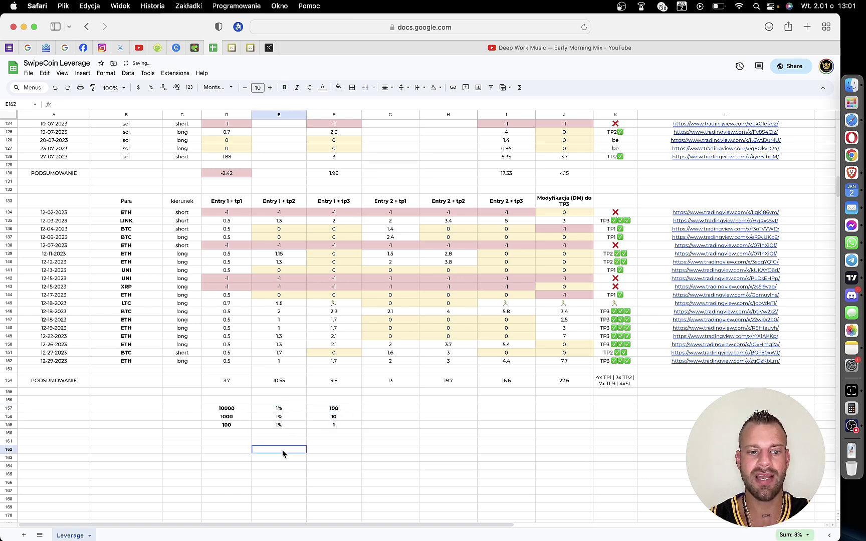
{"action": "left_click", "coordinate": [240, 409]}
{"action": "left_click", "coordinate": [346, 409]}
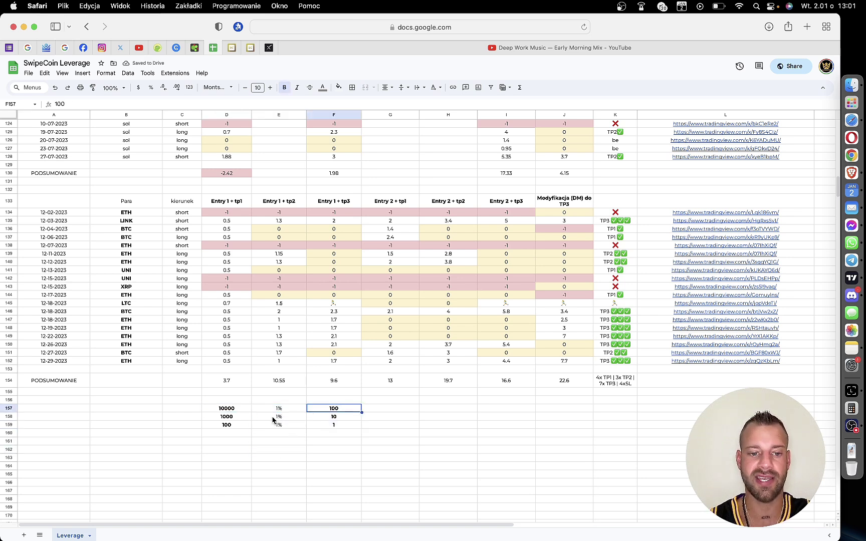
Delete the example risk calculations from D156:F160.
{"action": "left_click_drag", "start_coordinate": [352, 436], "coordinate": [209, 406]}
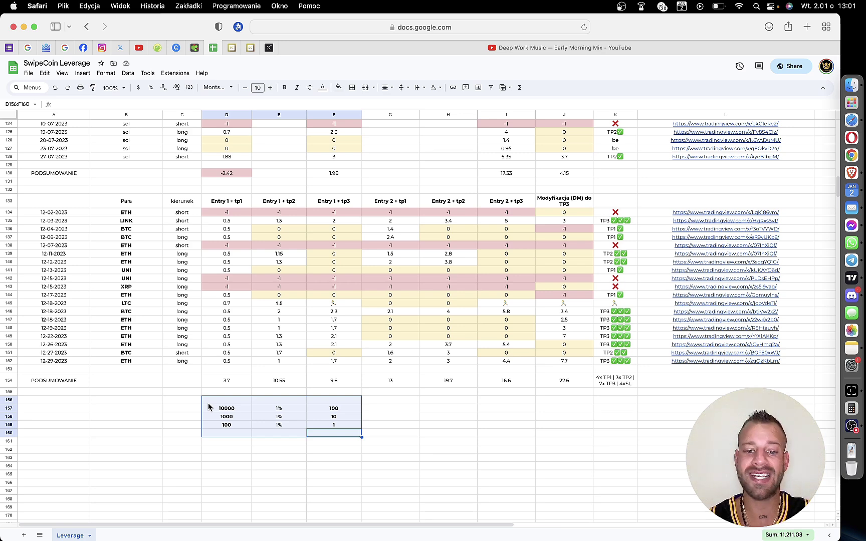
{"action": "key", "text": "Delete"}
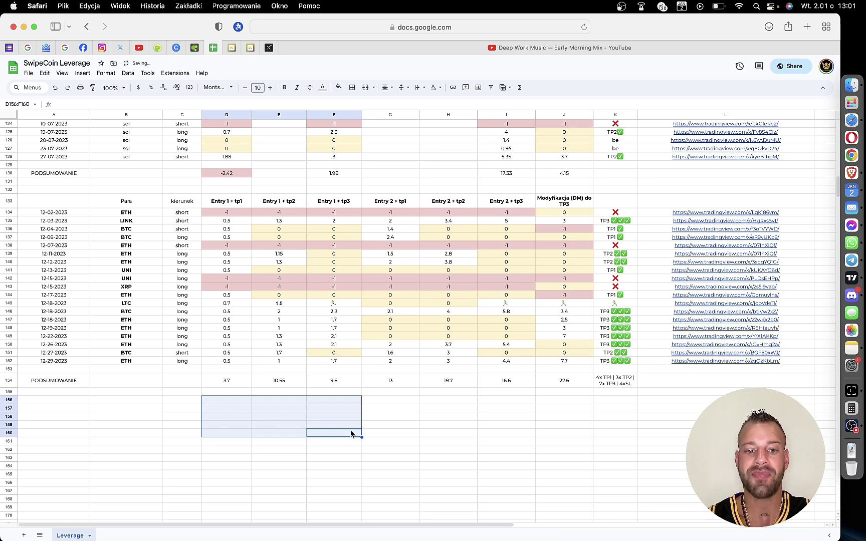
{"action": "left_click", "coordinate": [395, 433]}
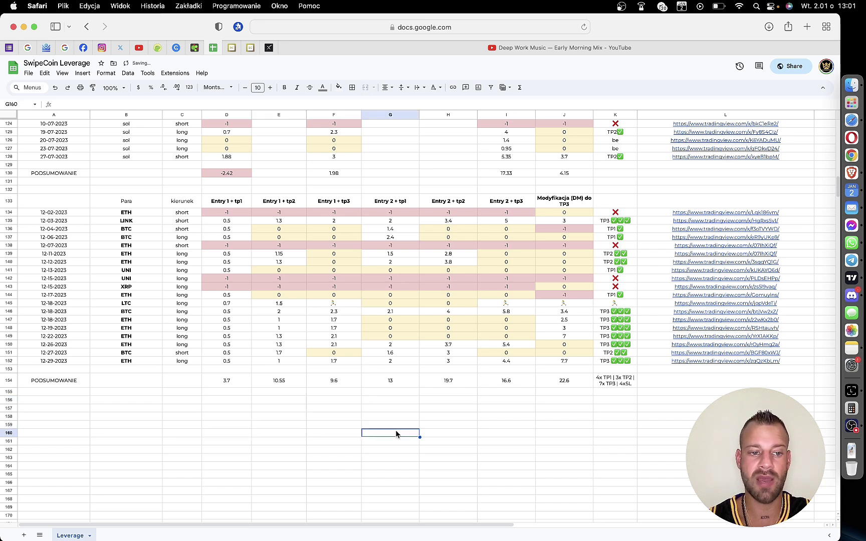
Enter 1% in B154 beside the PODSUMOWANIE label and underline it.
{"action": "left_click", "coordinate": [95, 383]}
{"action": "type", "text": "1"}
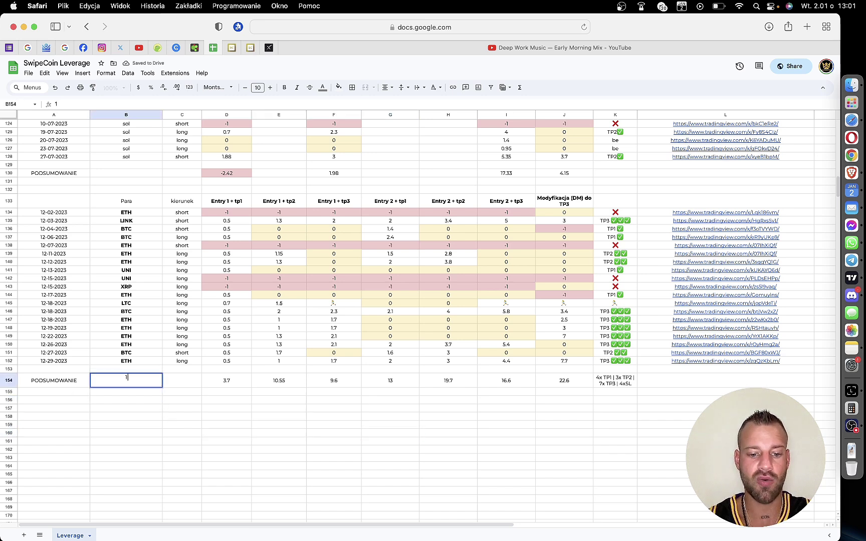
{"action": "type", "text": "%"}
{"action": "left_click", "coordinate": [231, 400]}
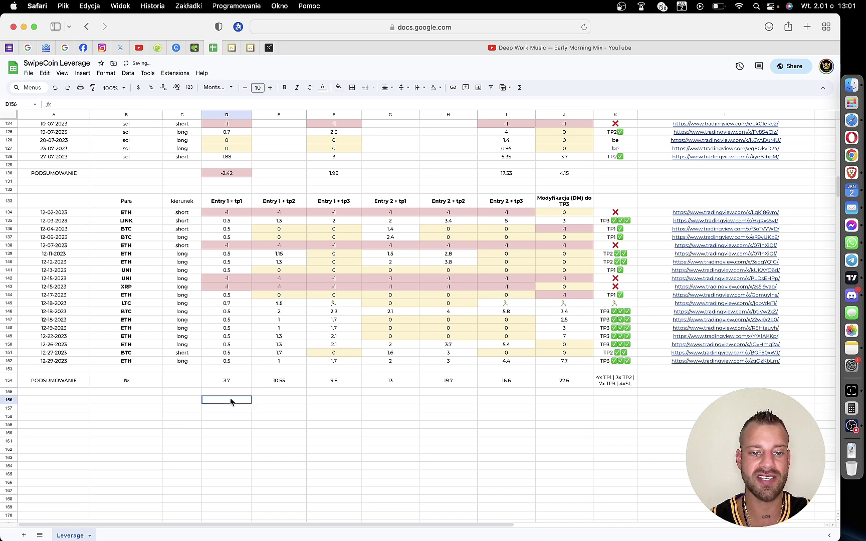
{"action": "left_click", "coordinate": [143, 382]}
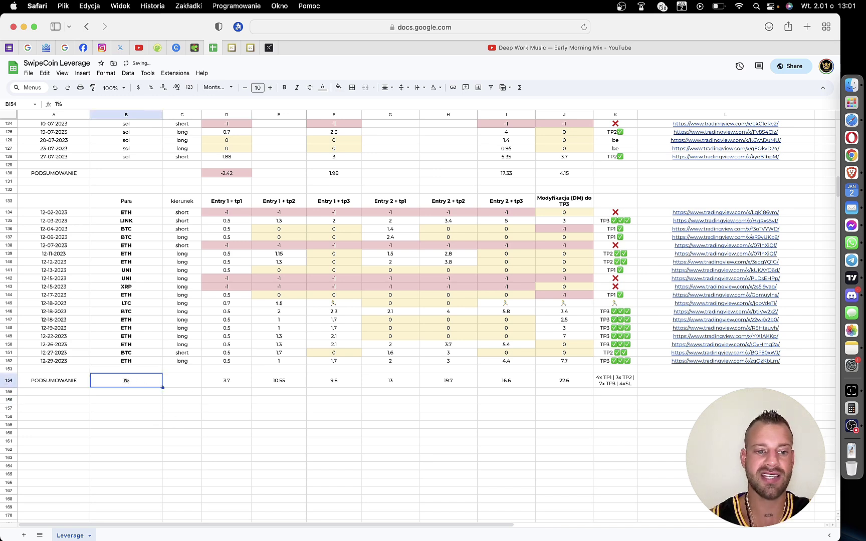
{"action": "left_click", "coordinate": [195, 418]}
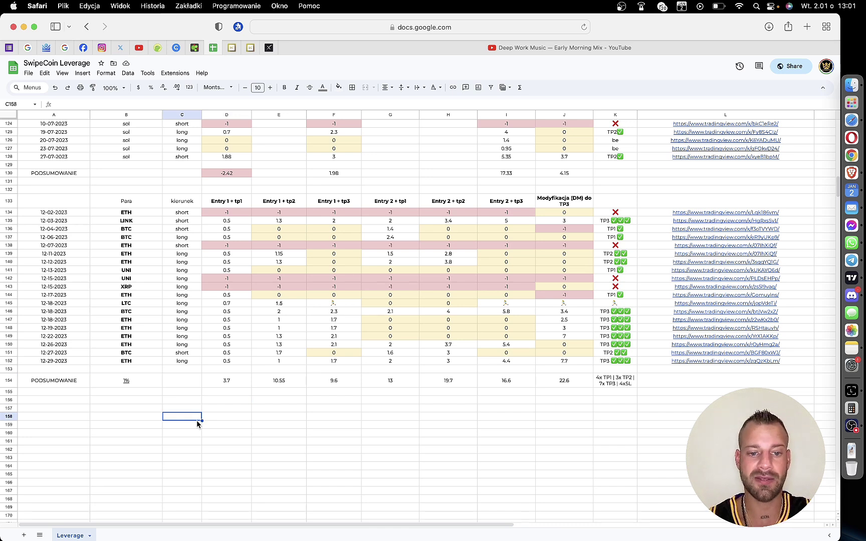
Review the row 154 totals for the Entry 1 + tp1, Entry 1 + tp2 and Entry 1 + tp3 strategies.
{"action": "left_click", "coordinate": [236, 206]}
{"action": "left_click", "coordinate": [241, 382]}
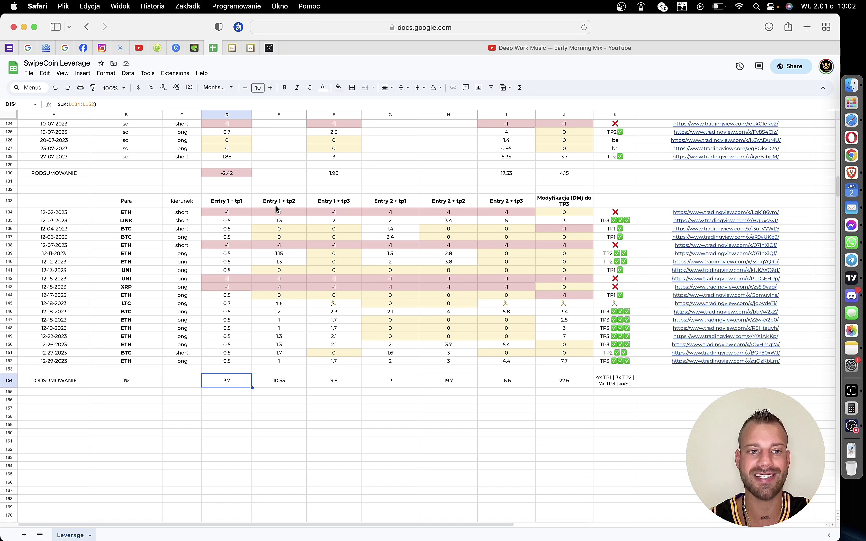
{"action": "left_click", "coordinate": [294, 383]}
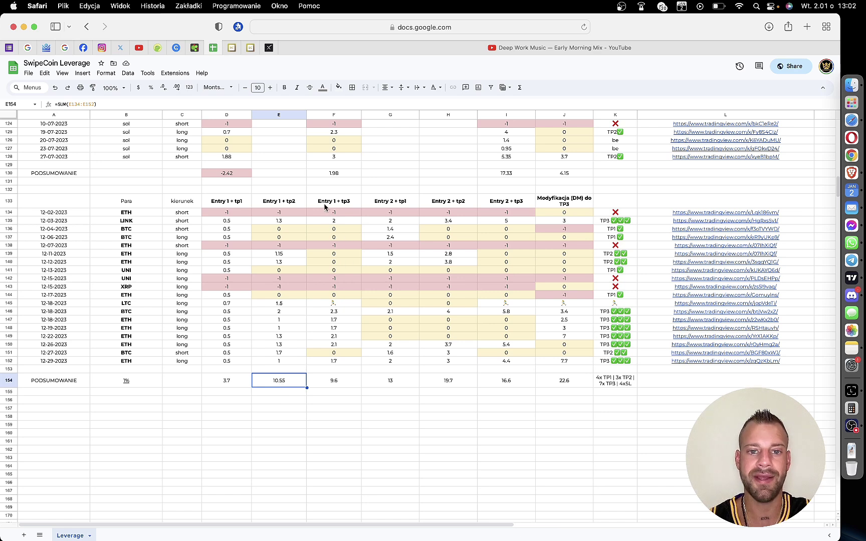
{"action": "left_click", "coordinate": [357, 384]}
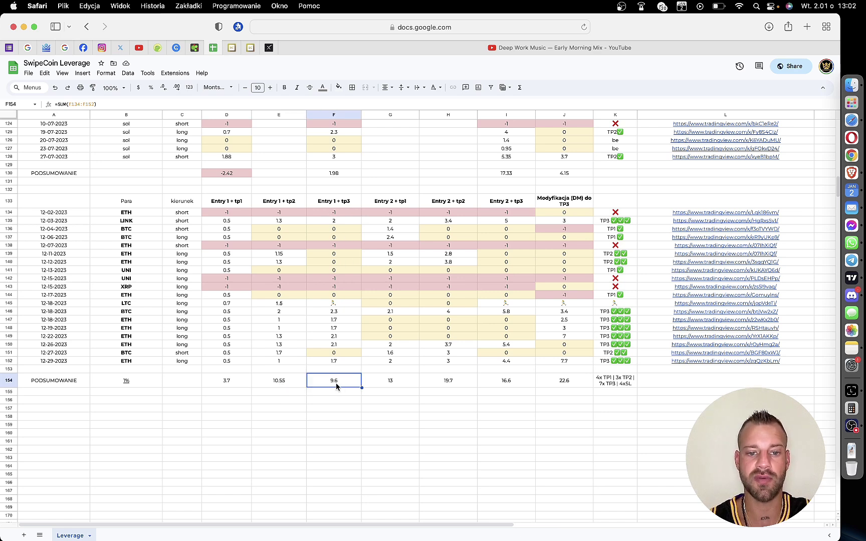
Review the row 154 total for the Entry 2 + tp1 strategy, checking the Ethereum idea chart on the SwipeCoin site for its levels.
{"action": "left_click", "coordinate": [417, 203]}
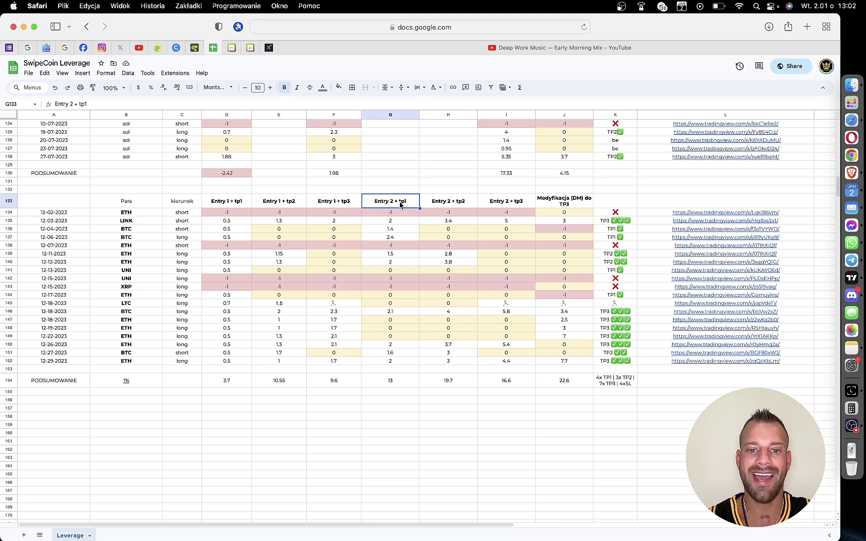
{"action": "left_click", "coordinate": [232, 47]}
{"action": "left_click", "coordinate": [443, 131]}
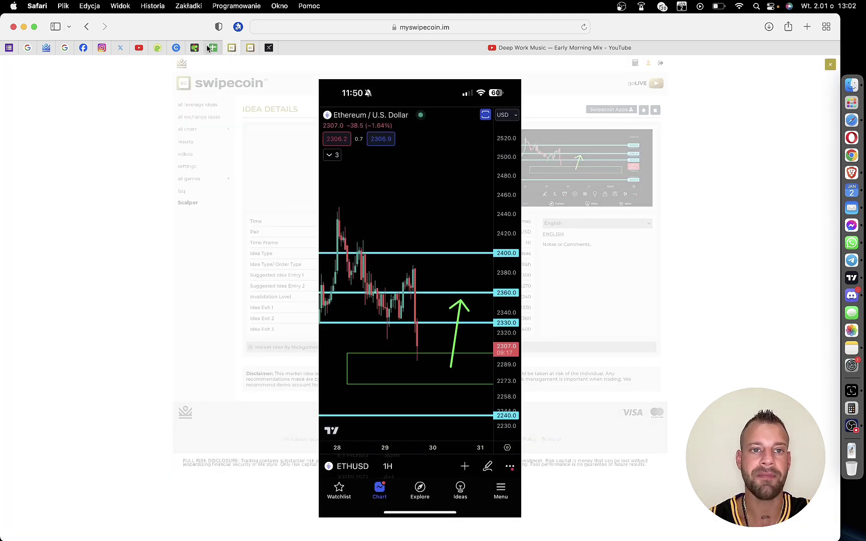
{"action": "left_click", "coordinate": [211, 48]}
{"action": "left_click", "coordinate": [410, 384]}
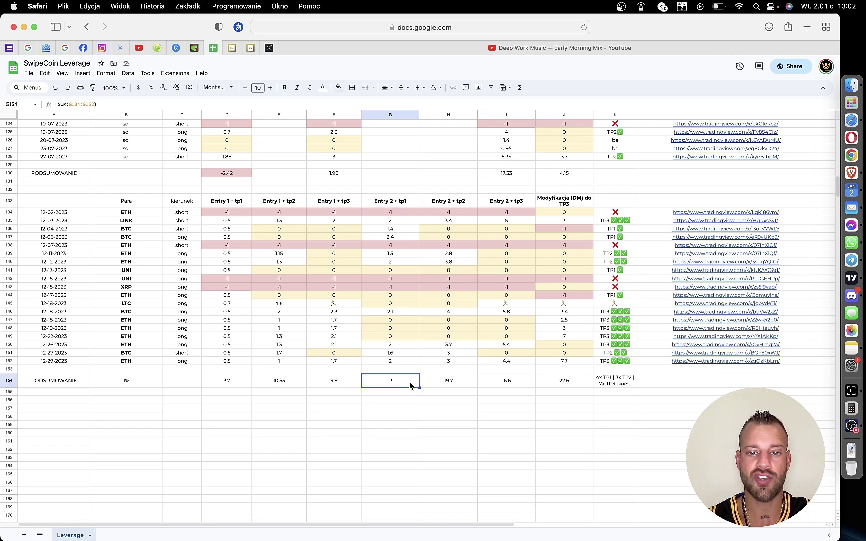
Review the row 154 totals for the Entry 2 + tp2 and Entry 2 + tp3 strategies.
{"action": "left_click", "coordinate": [464, 203]}
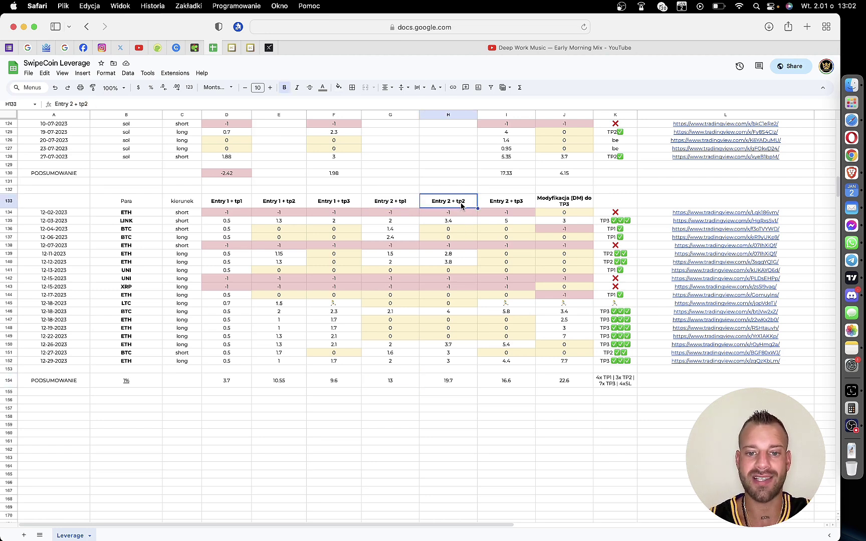
{"action": "left_click", "coordinate": [450, 384]}
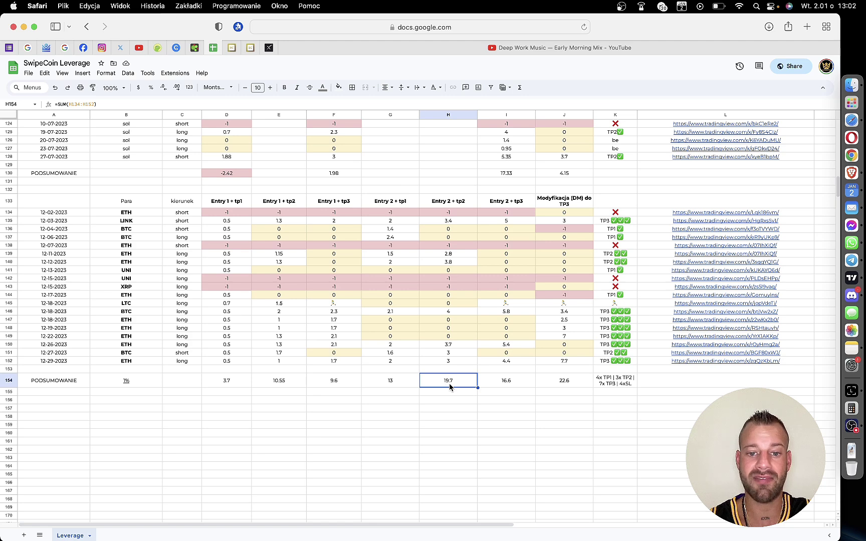
{"action": "left_click", "coordinate": [535, 198]}
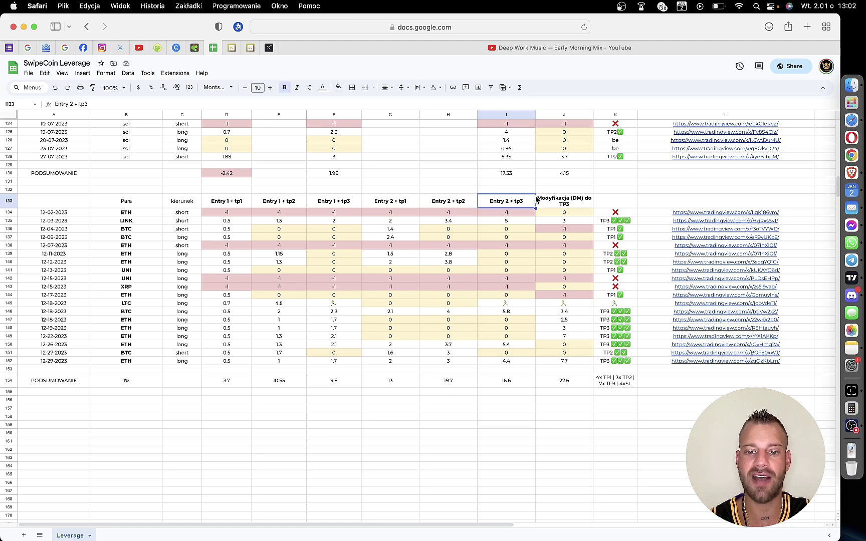
{"action": "left_click", "coordinate": [521, 385]}
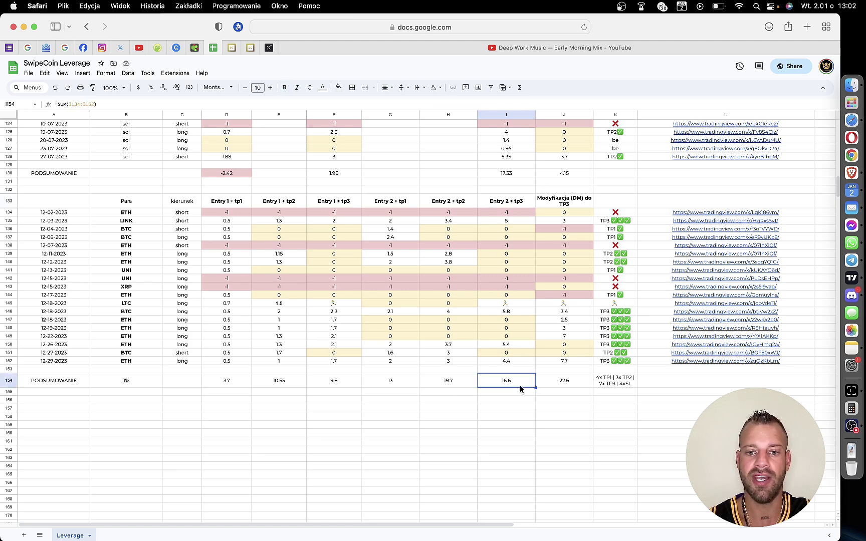
Review the Modyfikacja (DM) do TP3 total, the TP/SL tally in K154 and the 12-18-2023 LTC idea in row 145.
{"action": "left_click", "coordinate": [582, 206]}
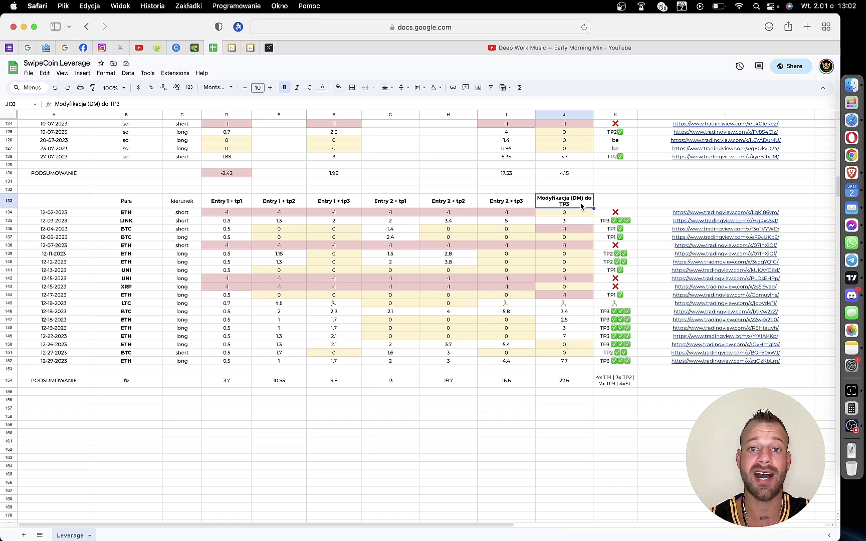
{"action": "left_click", "coordinate": [583, 380]}
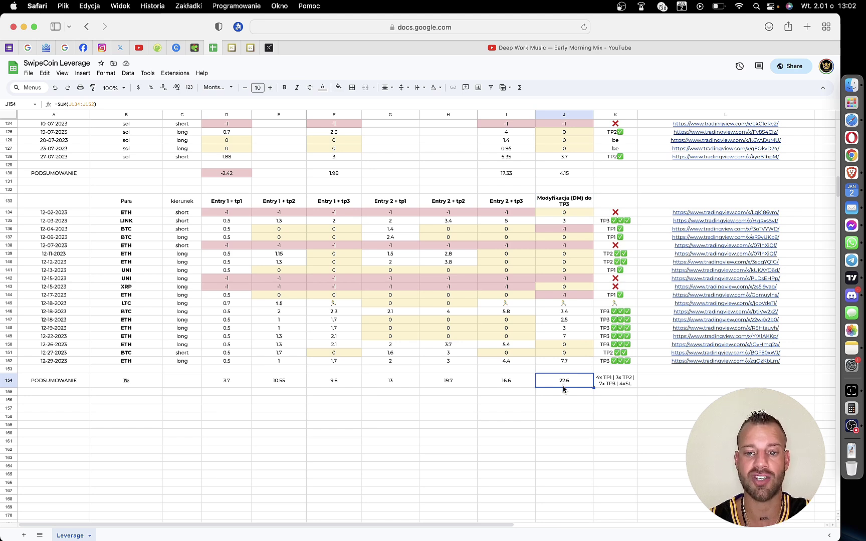
{"action": "left_click", "coordinate": [621, 390]}
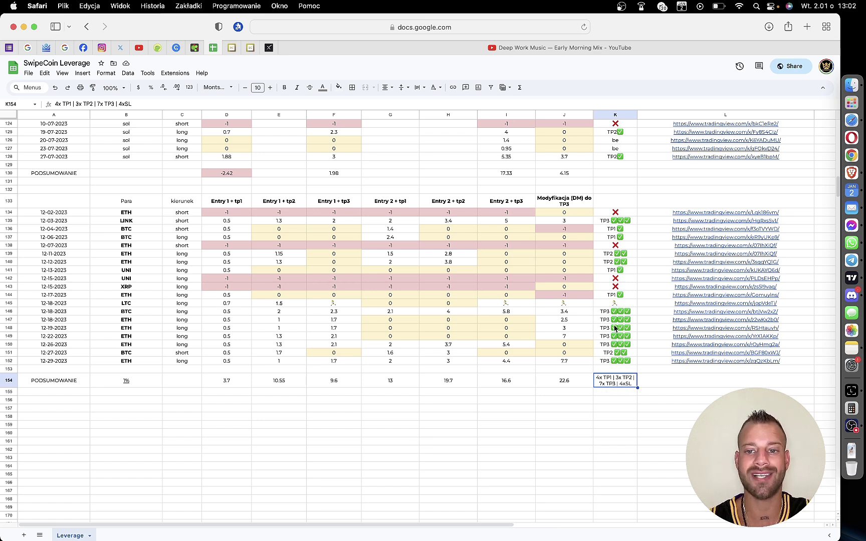
{"action": "left_click", "coordinate": [620, 304]}
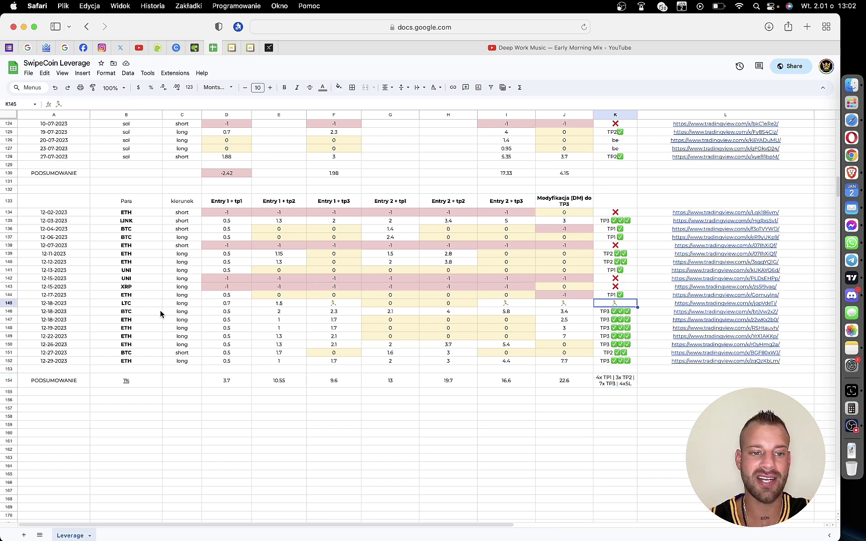
{"action": "left_click", "coordinate": [140, 303]}
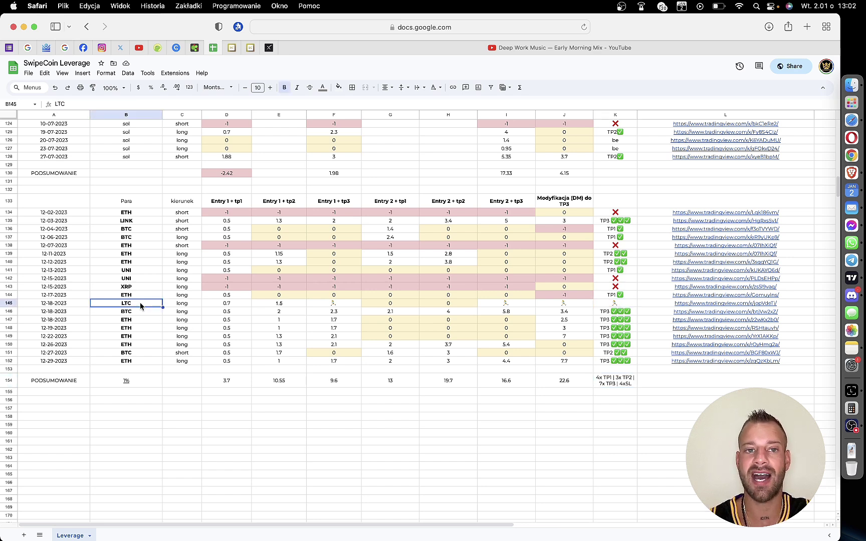
View the TradingView chart linked for the 12-02-2023 ETH short in L134, close it and return to the spreadsheet.
{"action": "left_click", "coordinate": [703, 214]}
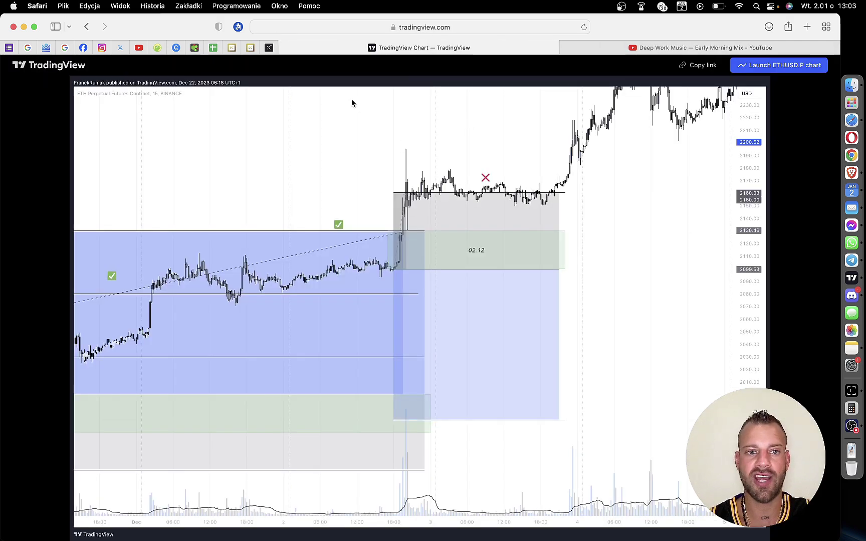
{"action": "left_click", "coordinate": [286, 49]}
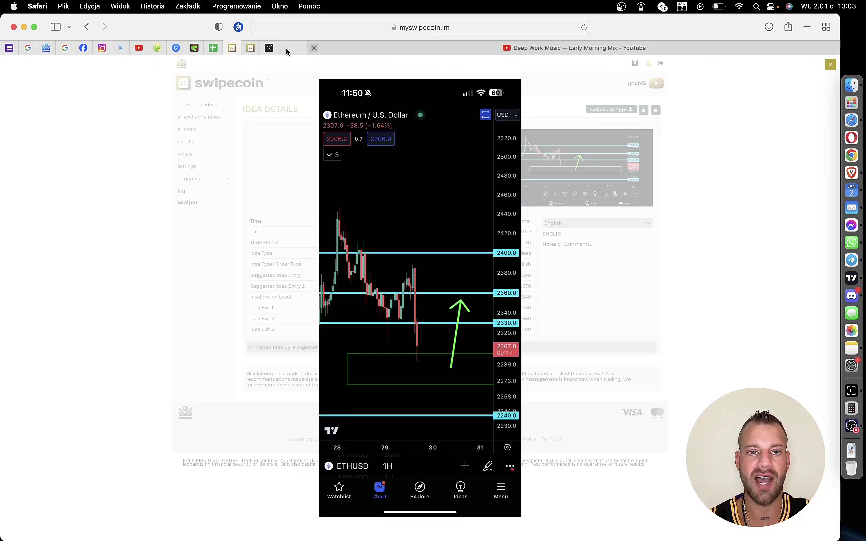
{"action": "left_click", "coordinate": [214, 49]}
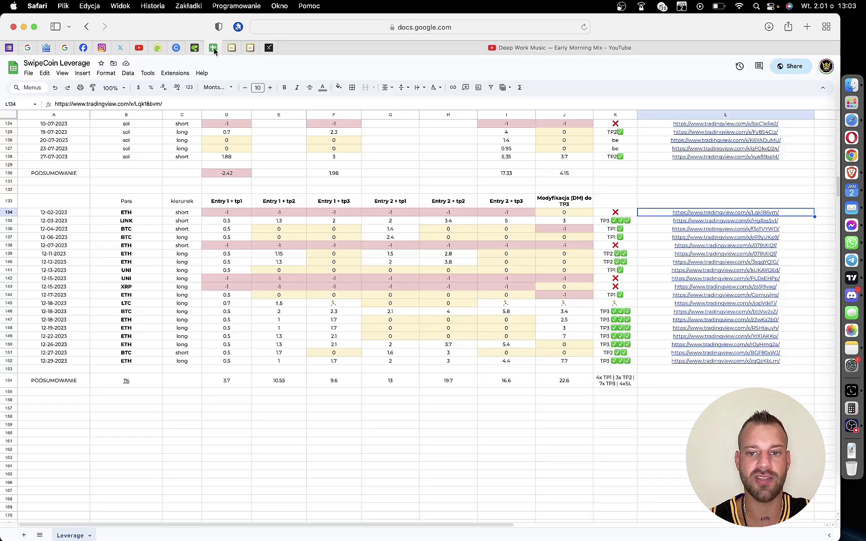
View the TradingView chart linked for the 12-03-2023 LINK short in L135, then return to the spreadsheet and close the chart.
{"action": "left_click", "coordinate": [716, 222]}
{"action": "left_click", "coordinate": [695, 233]}
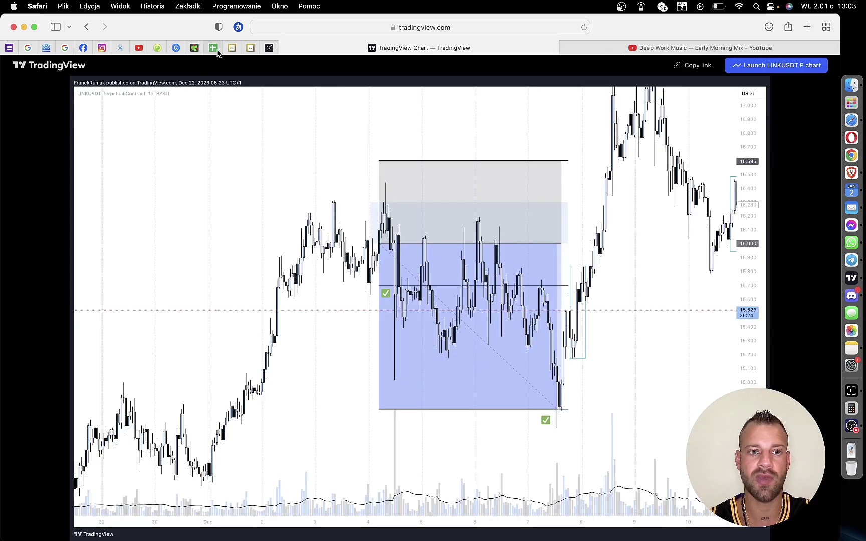
{"action": "left_click", "coordinate": [214, 47]}
{"action": "left_click", "coordinate": [290, 48]}
View the TradingView chart linked for the 12-04-2023 BTC short in L136, then close it and return to the spreadsheet.
{"action": "left_click", "coordinate": [707, 229]}
{"action": "left_click", "coordinate": [706, 243]}
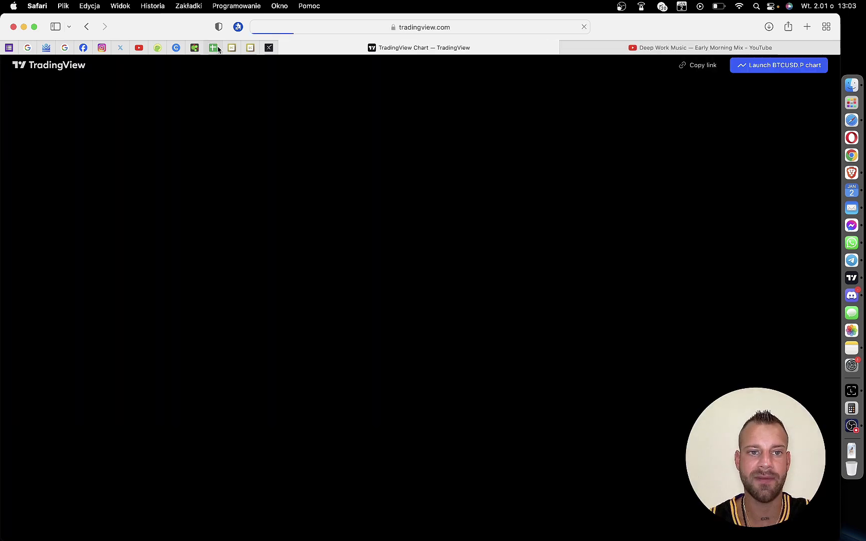
{"action": "mouse_move", "coordinate": [213, 50]}
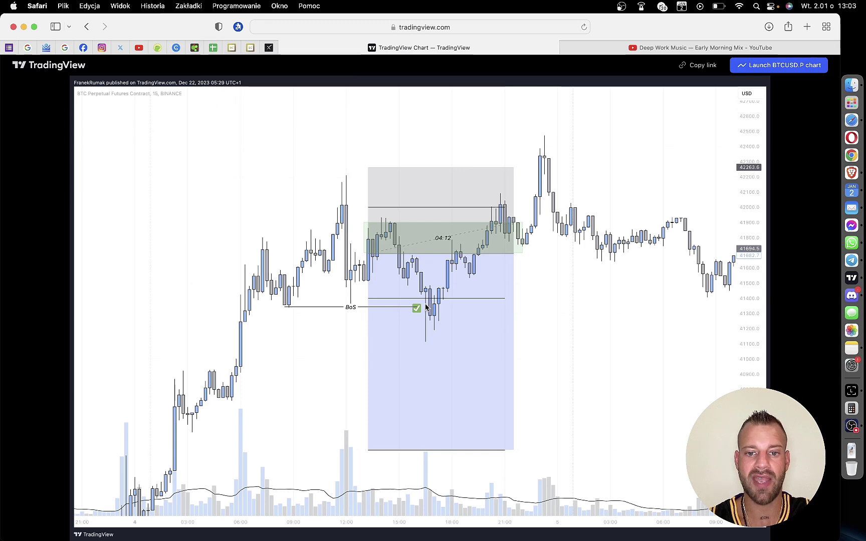
{"action": "left_click", "coordinate": [231, 49]}
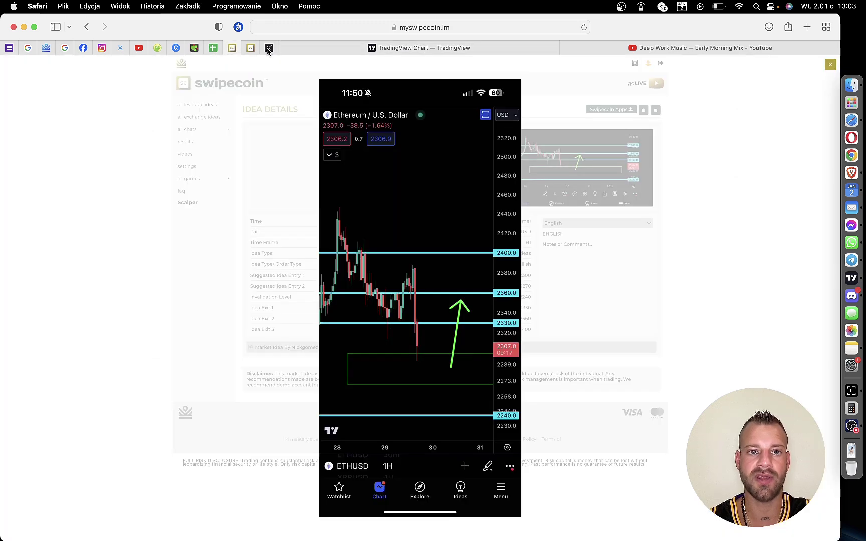
{"action": "left_click", "coordinate": [283, 48]}
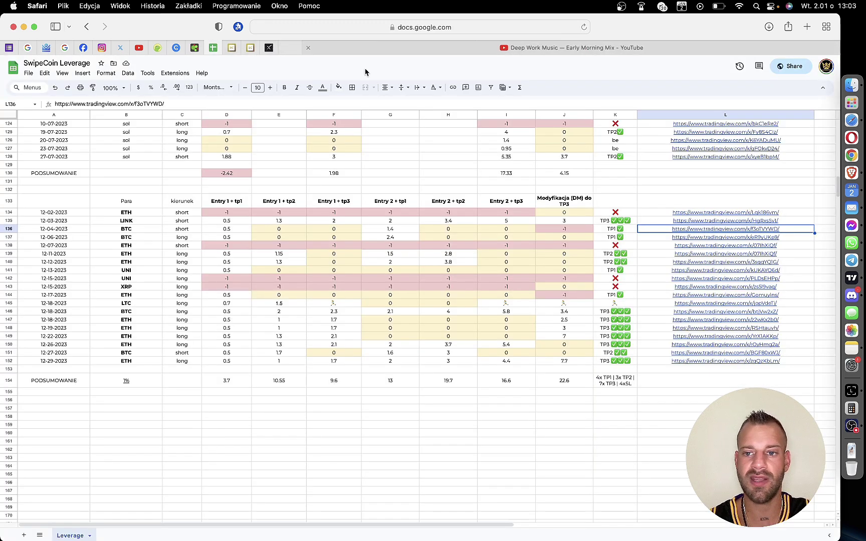
View the TradingView chart linked for the 12-06-2023 BTC idea in L137, then return to the spreadsheet and close the chart.
{"action": "left_click", "coordinate": [733, 241]}
{"action": "left_click", "coordinate": [707, 260]}
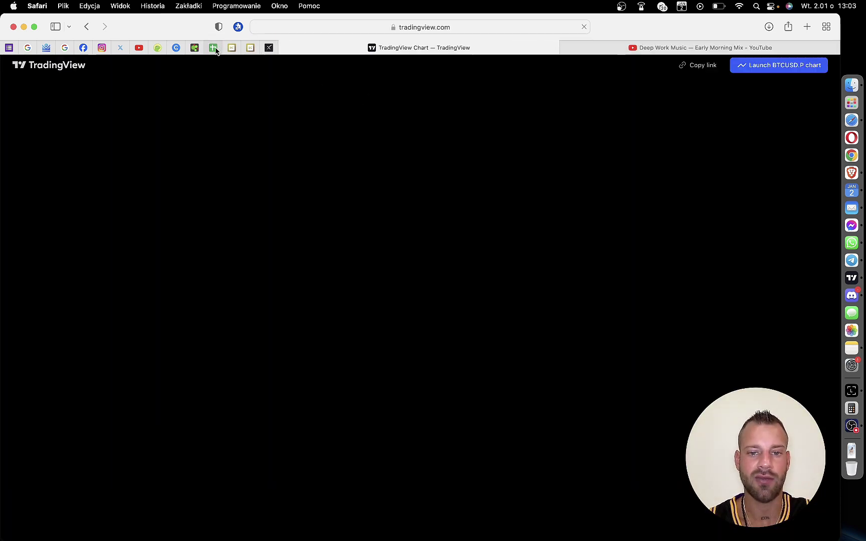
{"action": "mouse_move", "coordinate": [216, 50]}
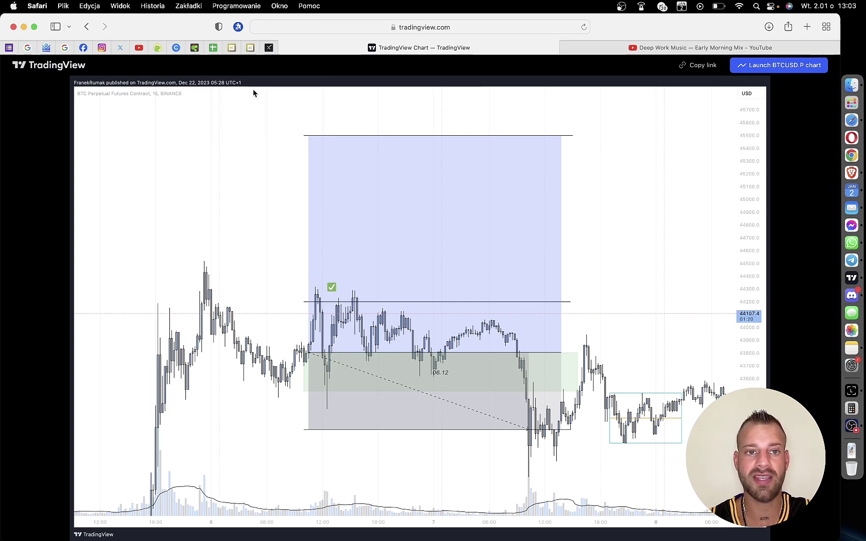
{"action": "left_click", "coordinate": [213, 47]}
{"action": "left_click", "coordinate": [286, 47]}
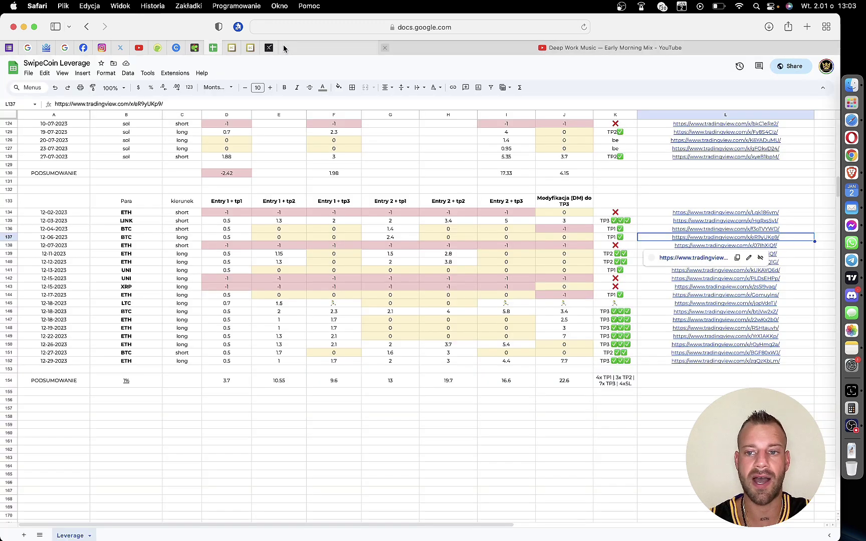
Compare the TradingView chart linked for the 12-07-2023 ETH short with its result in K138, then close the chart and return to the spreadsheet.
{"action": "left_click", "coordinate": [697, 246]}
{"action": "left_click", "coordinate": [685, 263]}
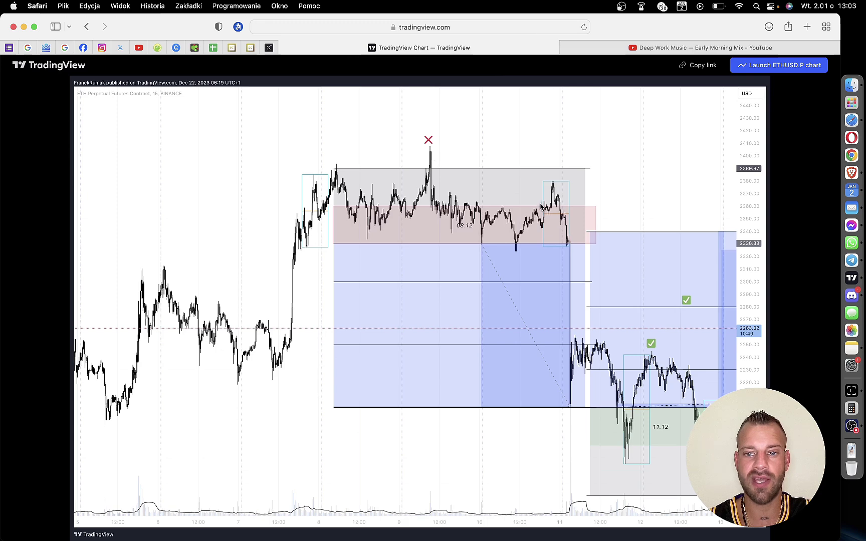
{"action": "left_click", "coordinate": [218, 50]}
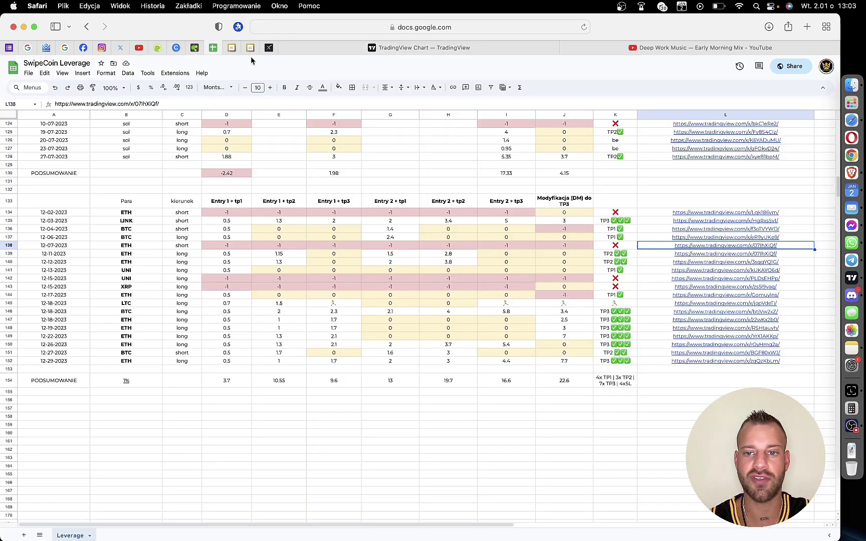
{"action": "left_click", "coordinate": [621, 246]}
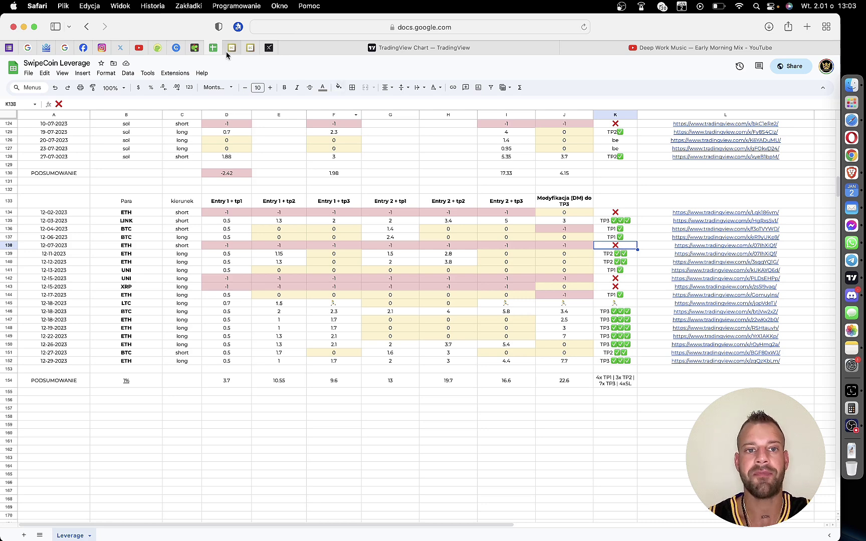
{"action": "left_click", "coordinate": [360, 49]}
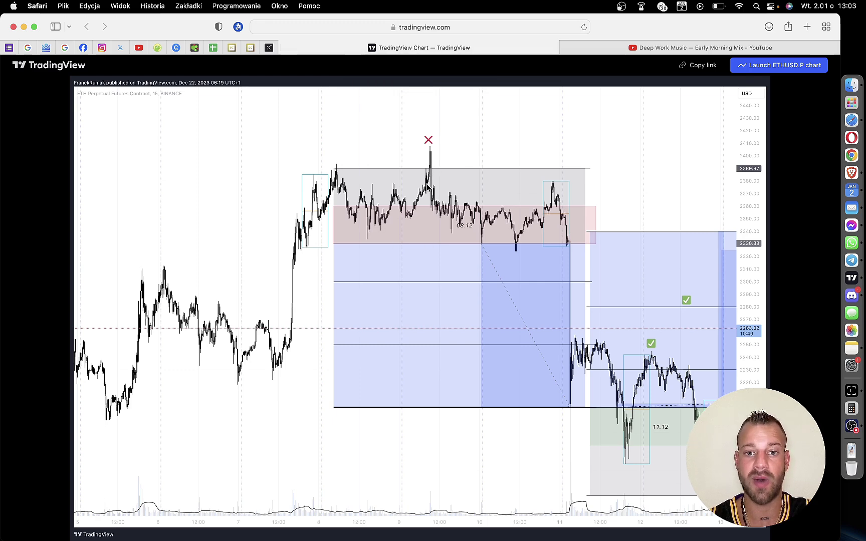
{"action": "left_click", "coordinate": [286, 48]}
{"action": "left_click", "coordinate": [230, 48]}
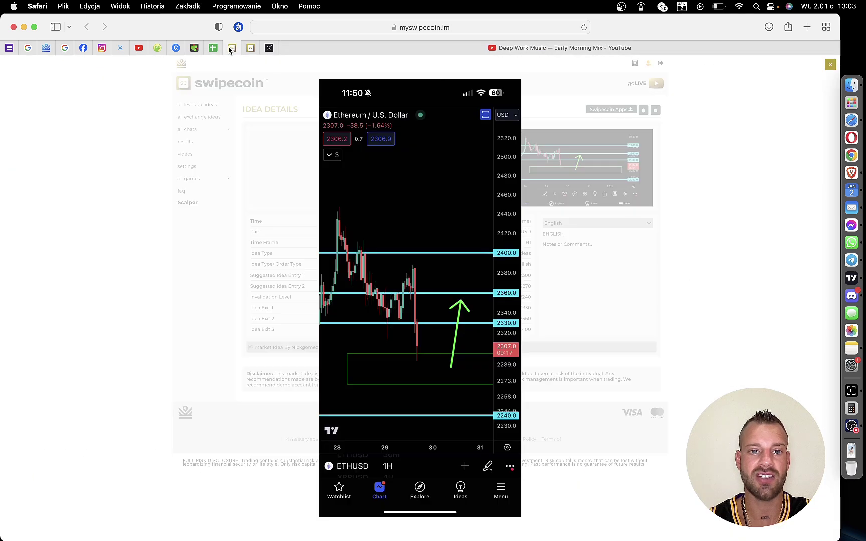
{"action": "left_click", "coordinate": [215, 48]}
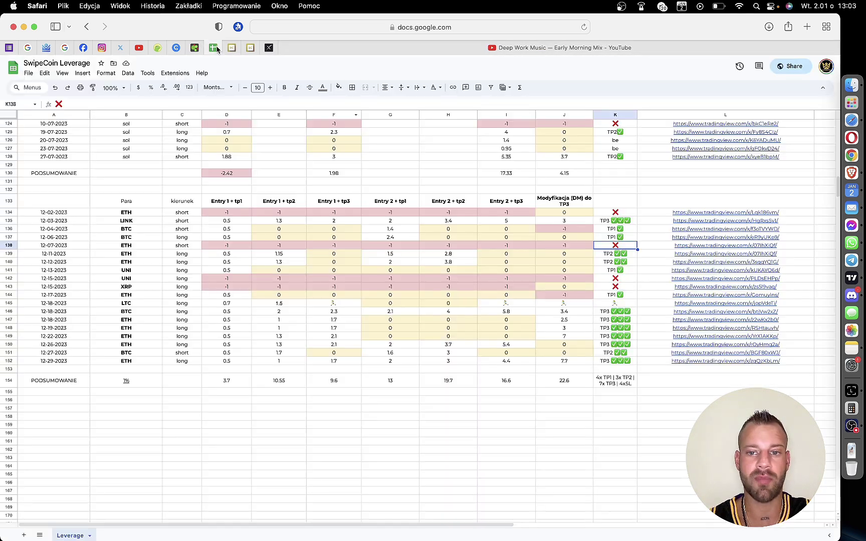
View the TradingView chart linked for the 12-11-2023 ETH long in L139 and return to the spreadsheet.
{"action": "left_click", "coordinate": [703, 253]}
{"action": "left_click", "coordinate": [692, 265]}
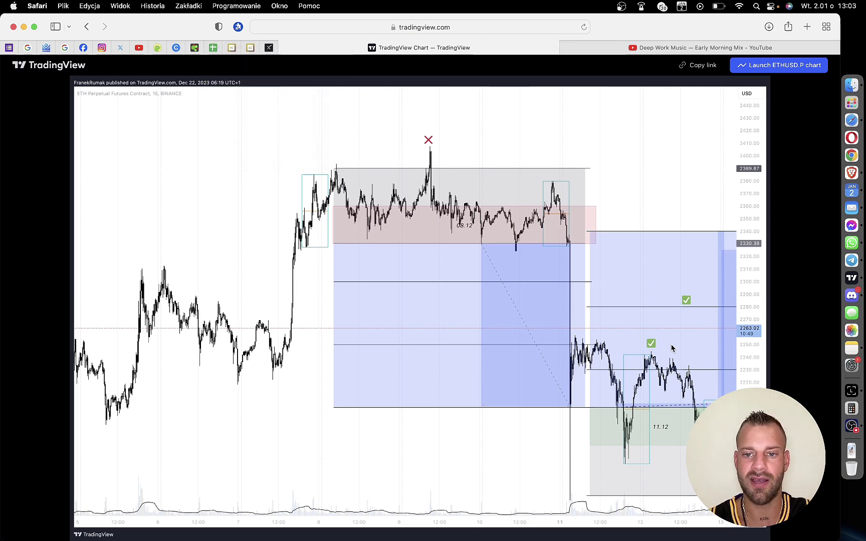
{"action": "left_click", "coordinate": [213, 47]}
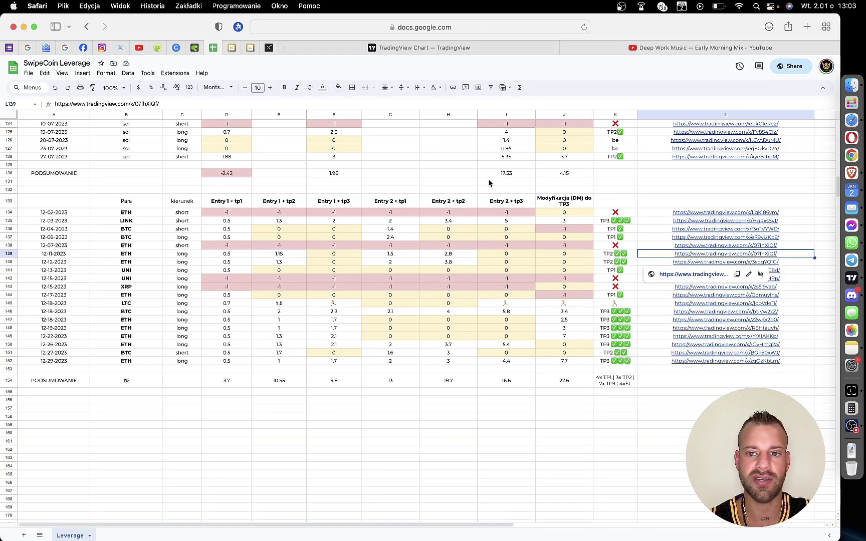
View the TradingView chart linked for the 12-12-2023 ETH long in L140, then check the TP2 results in column K.
{"action": "left_click", "coordinate": [692, 263]}
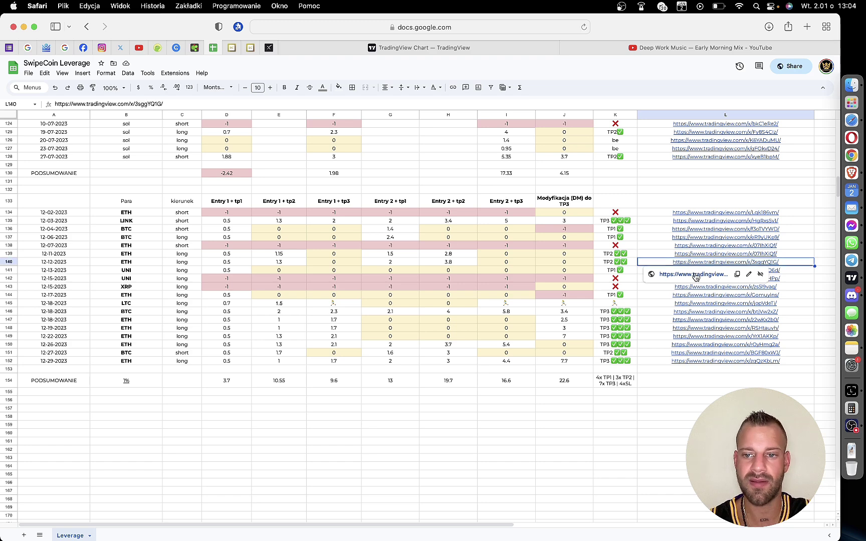
{"action": "left_click", "coordinate": [695, 282]}
{"action": "left_click", "coordinate": [284, 48]}
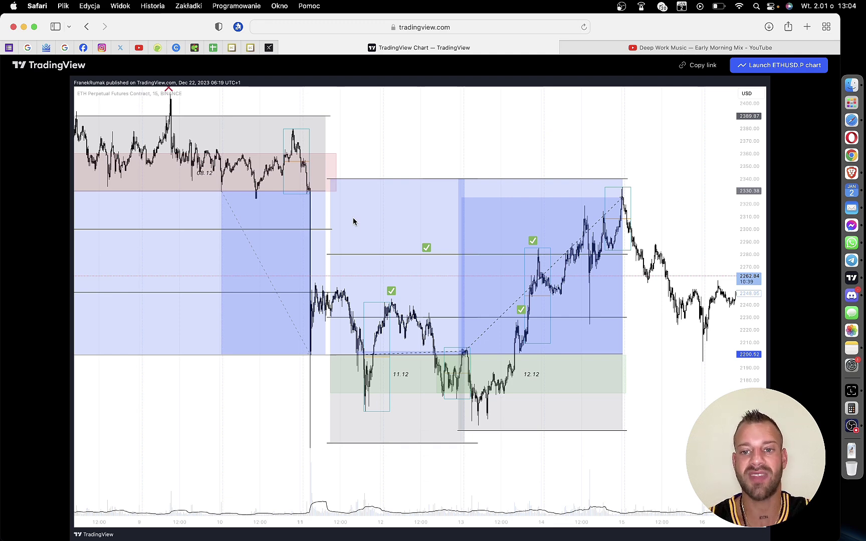
{"action": "left_click", "coordinate": [213, 49]}
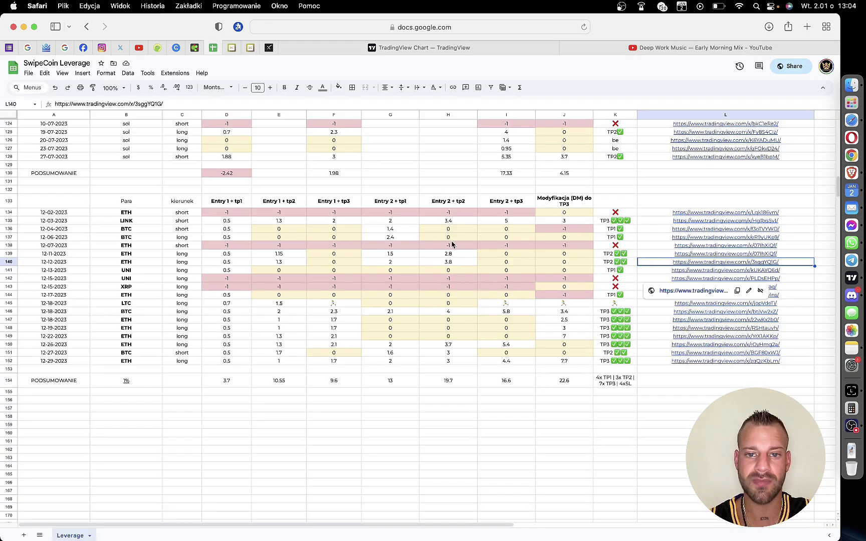
{"action": "left_click", "coordinate": [609, 262]}
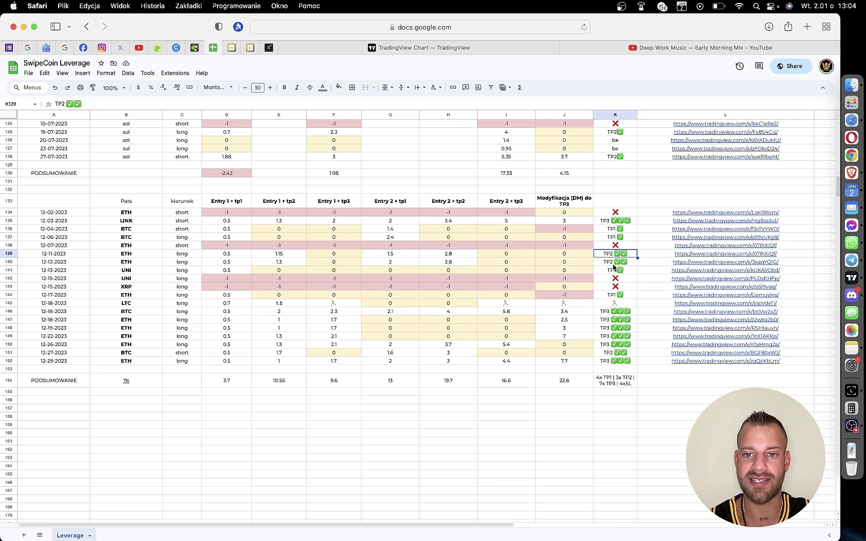
View the TradingView chart linked for the 12-13-2023 UNI long in L141 and return to the spreadsheet.
{"action": "left_click", "coordinate": [684, 272]}
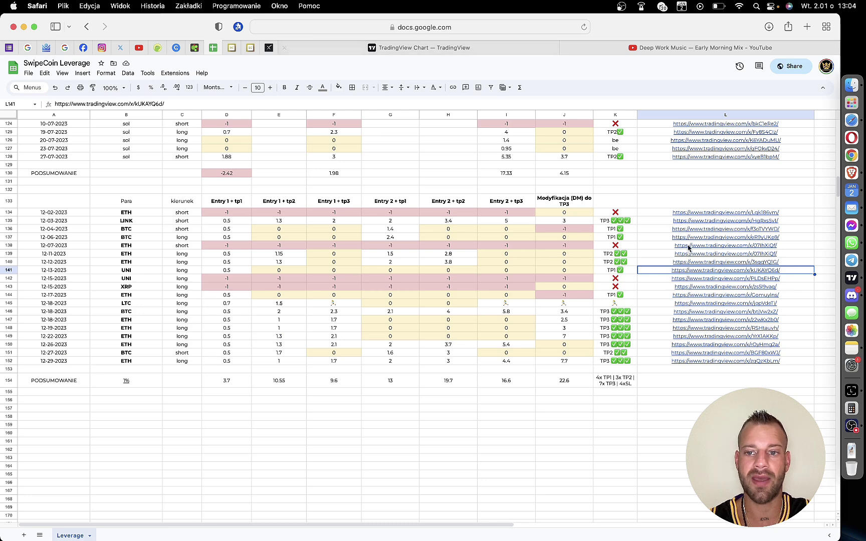
{"action": "left_click", "coordinate": [711, 284]}
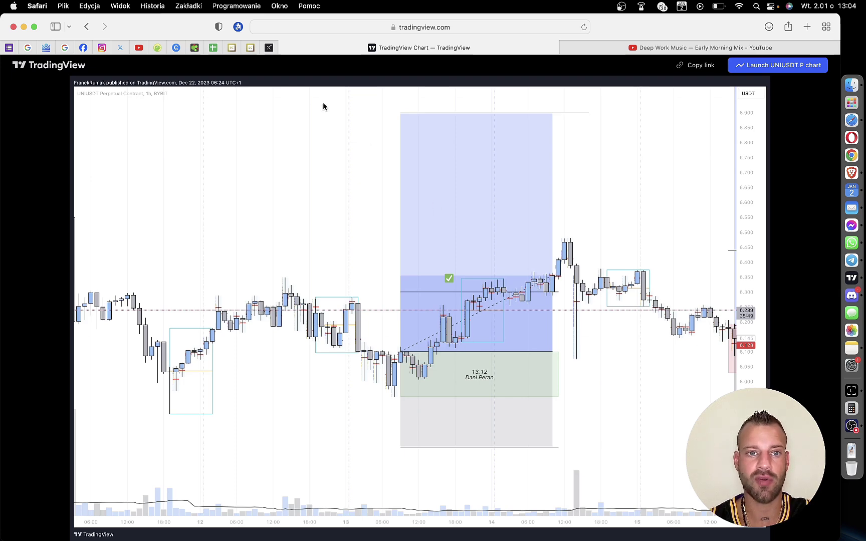
{"action": "left_click", "coordinate": [214, 49]}
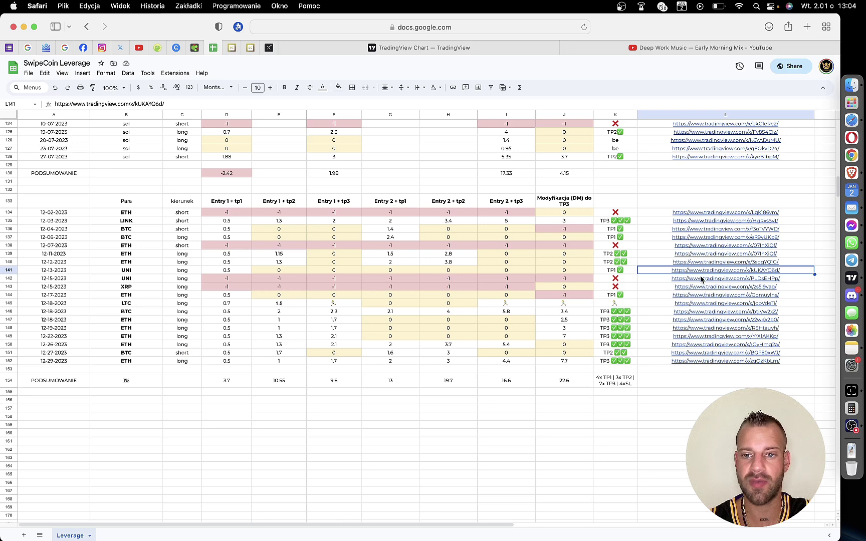
View the TradingView chart linked for the 12-15-2023 UNI long in L142, then return to the spreadsheet and close both open charts.
{"action": "left_click", "coordinate": [702, 280]}
{"action": "left_click", "coordinate": [701, 291]}
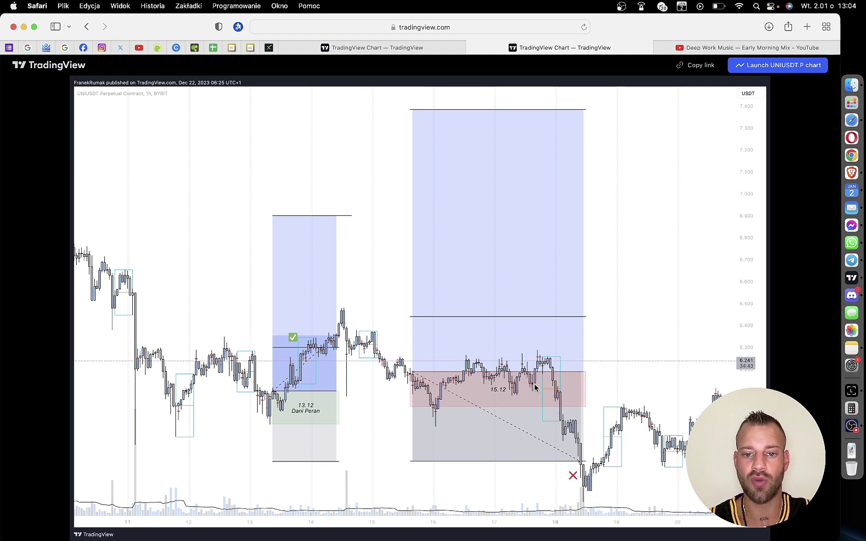
{"action": "left_click", "coordinate": [213, 47]}
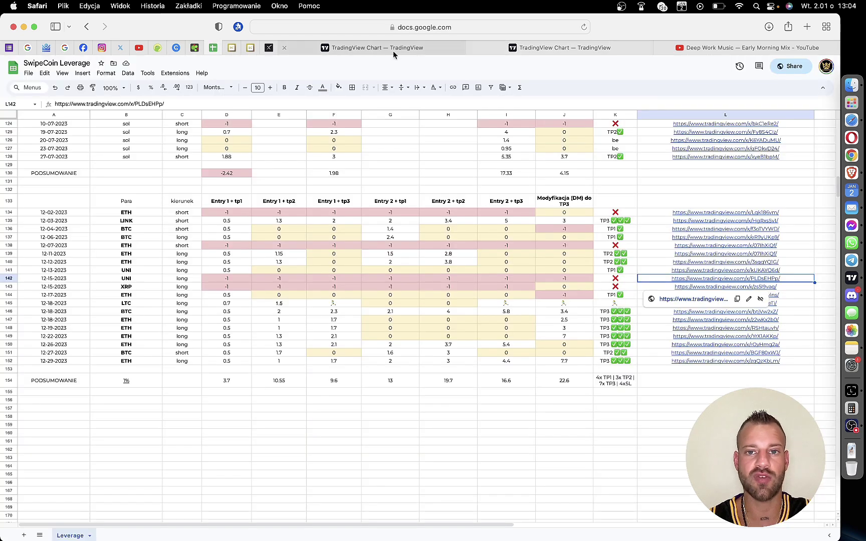
{"action": "left_click", "coordinate": [284, 48]}
{"action": "left_click", "coordinate": [284, 48]}
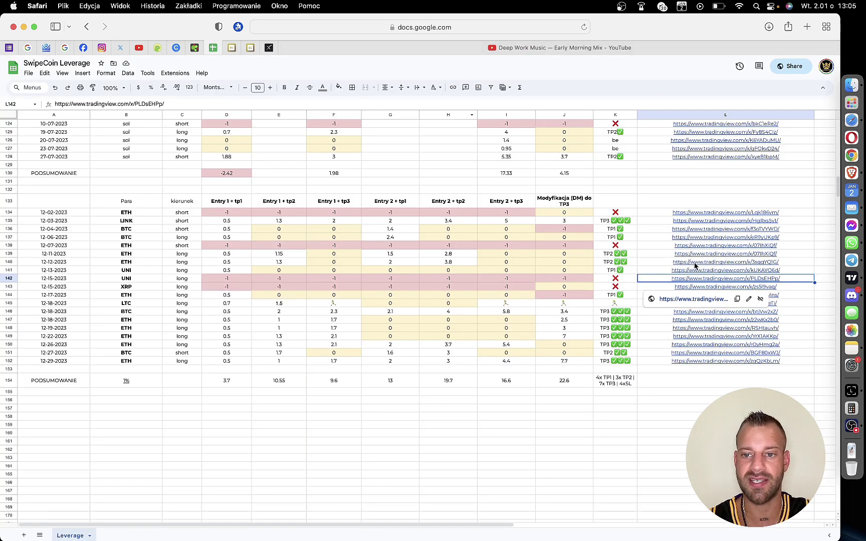
View the TradingView chart linked for the 12-15-2023 XRP long in L143 and return to the spreadsheet.
{"action": "left_click", "coordinate": [697, 289]}
{"action": "left_click", "coordinate": [695, 307]}
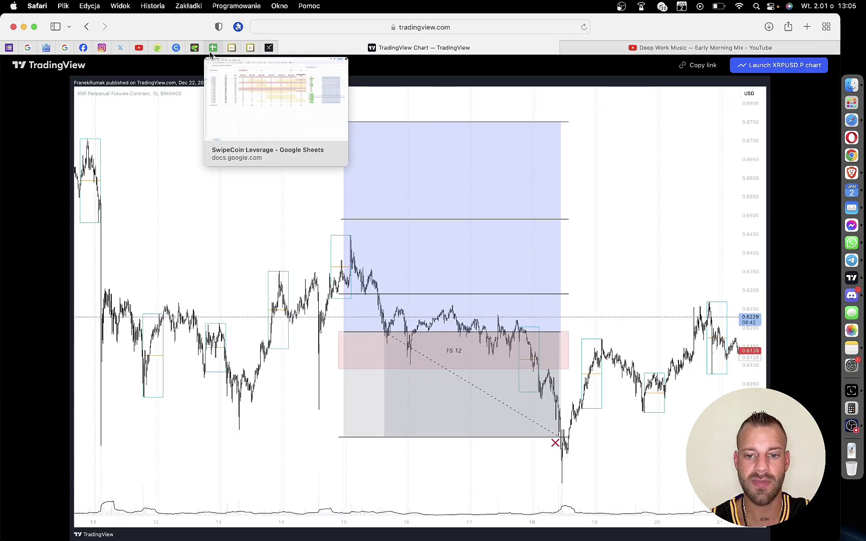
{"action": "left_click", "coordinate": [213, 49]}
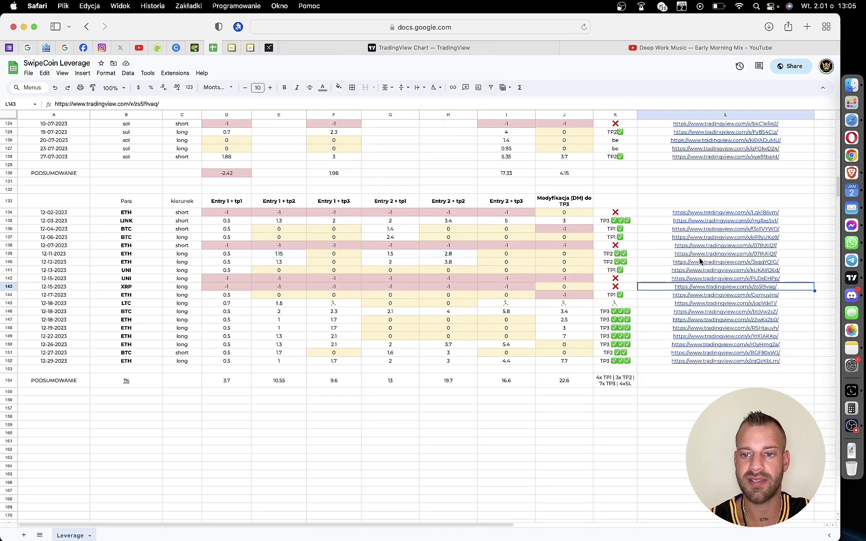
View the TradingView chart linked for the 12-17-2023 ETH long in L144, closing the previous XRP chart, then return to the spreadsheet.
{"action": "left_click", "coordinate": [685, 297]}
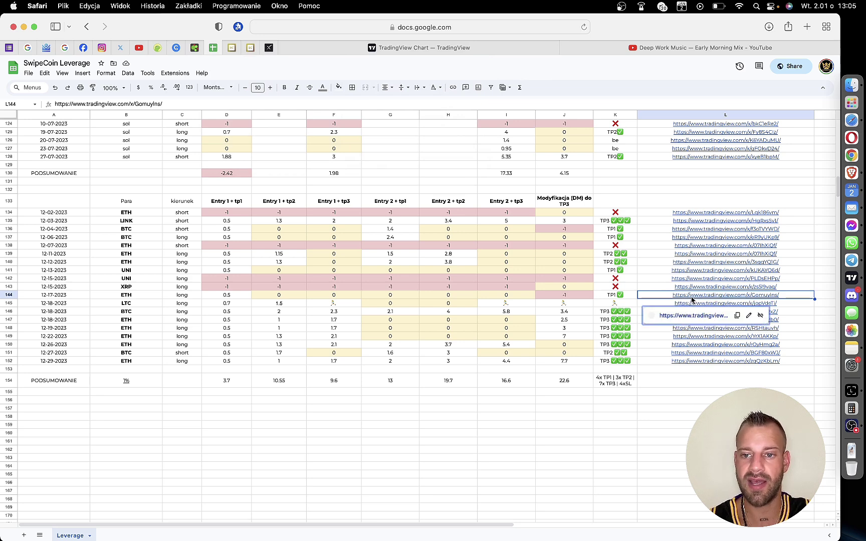
{"action": "left_click", "coordinate": [695, 307]}
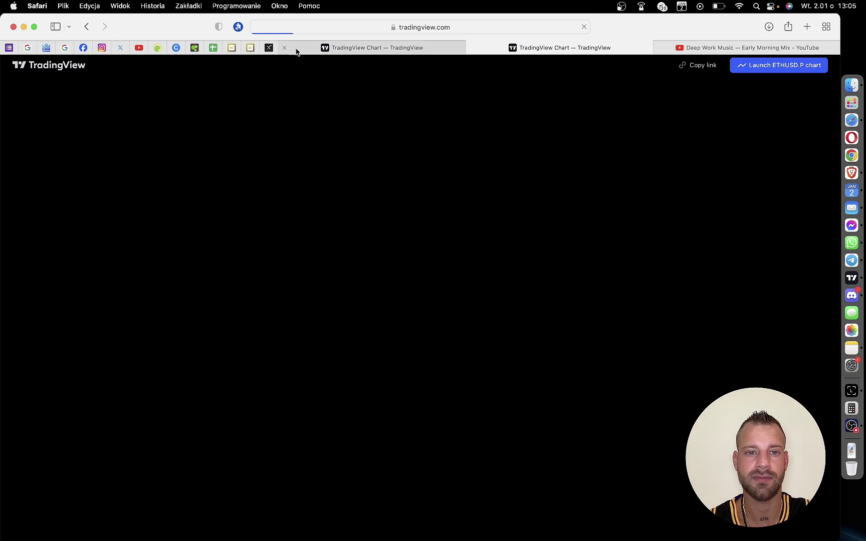
{"action": "left_click", "coordinate": [285, 47]}
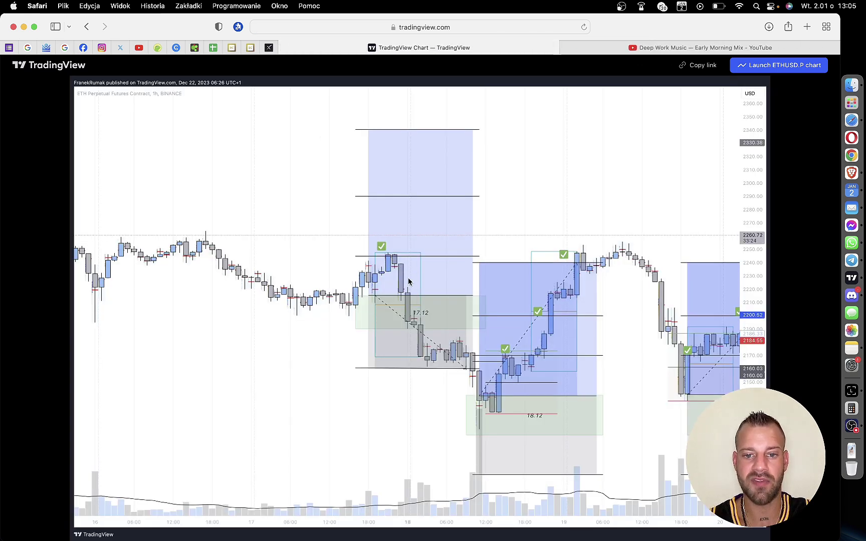
{"action": "left_click", "coordinate": [213, 49]}
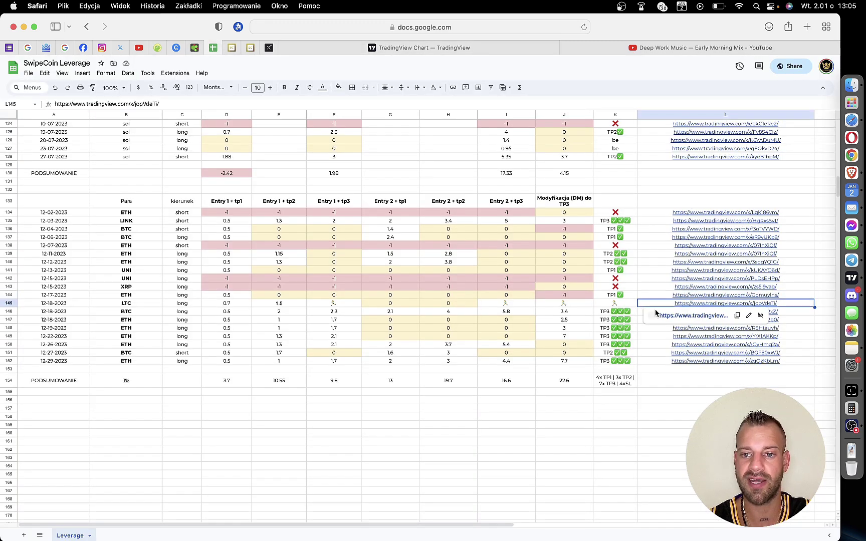
Select the 12-18-2023 LTC idea's link in L145, then switch to the TradingView app to check that idea there.
{"action": "left_click", "coordinate": [633, 312]}
{"action": "left_click", "coordinate": [656, 304]}
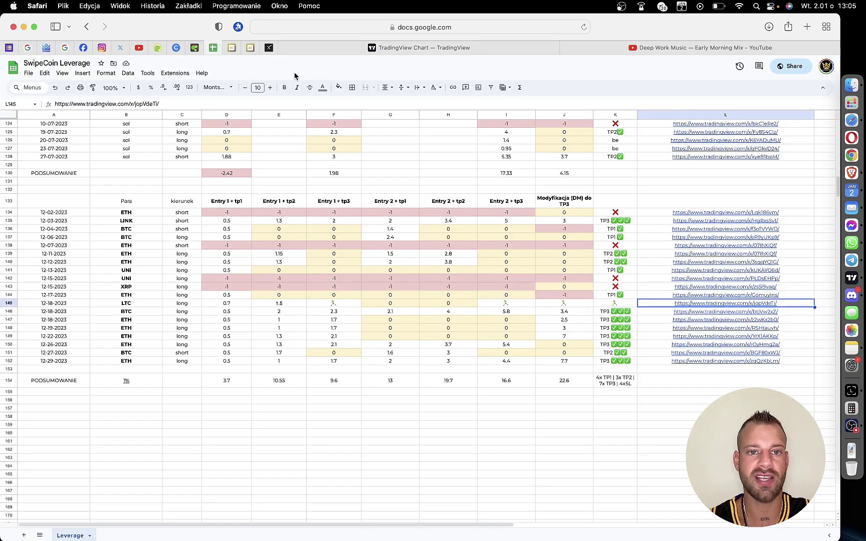
{"action": "key", "text": "super+Tab"}
{"action": "key", "text": "super+Tab"}
{"action": "key", "text": "super+Tab"}
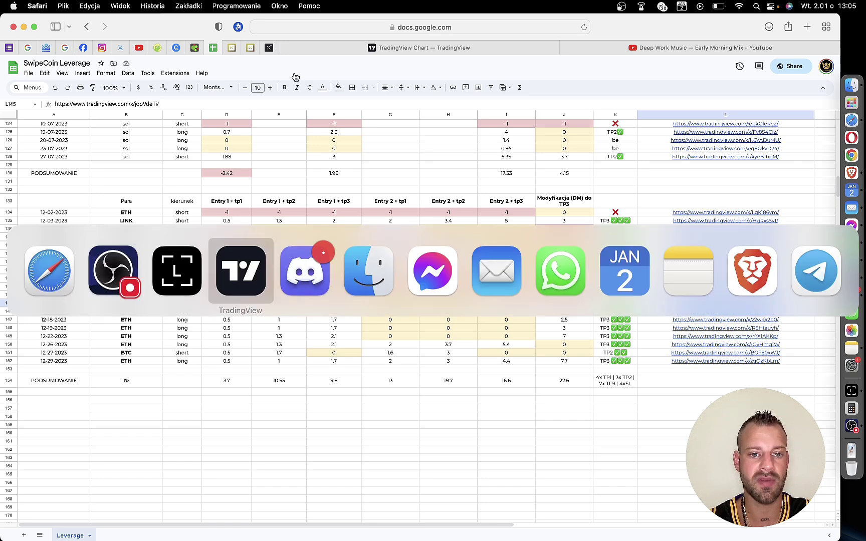
{"action": "type", "text": "LTC"}
{"action": "key", "text": "Return"}
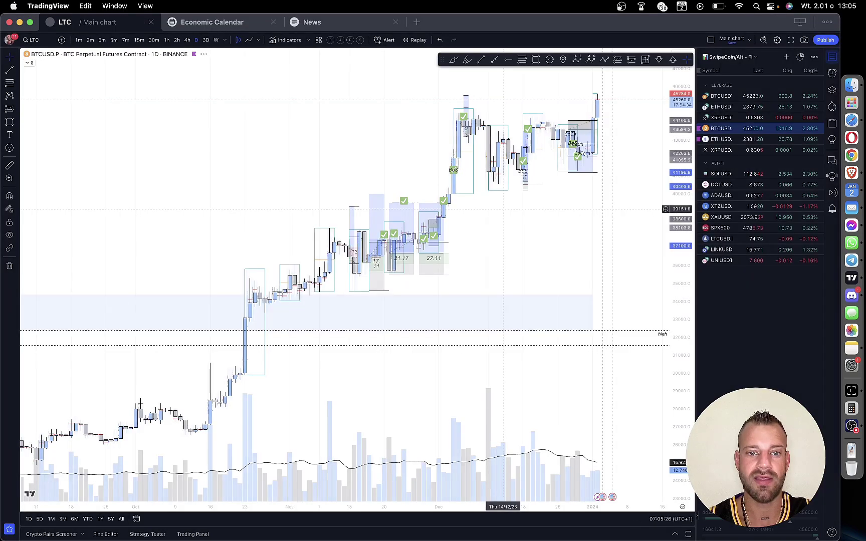
{"action": "type", "text": "LTC"}
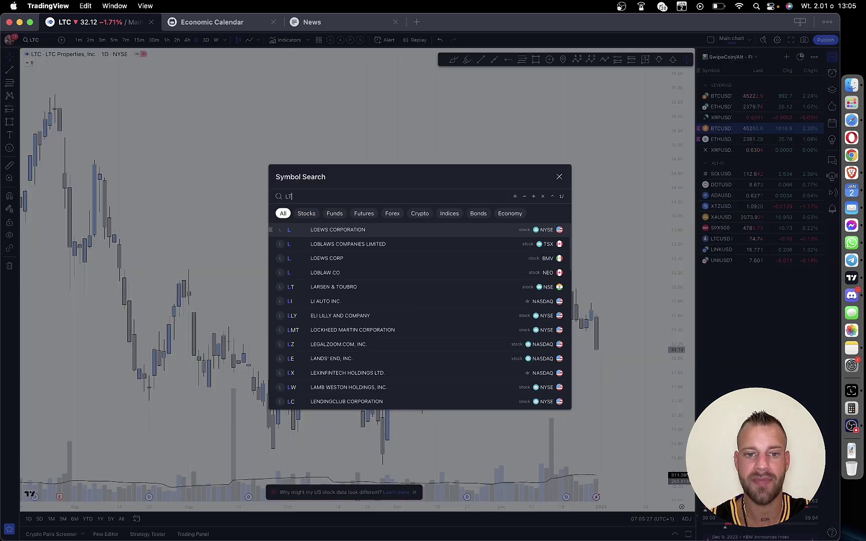
{"action": "left_click", "coordinate": [559, 176]}
Load the LTCUSD.P chart, examine the 18.12 long position with its targets and stop, and return to the spreadsheet in Safari.
{"action": "left_click", "coordinate": [745, 239]}
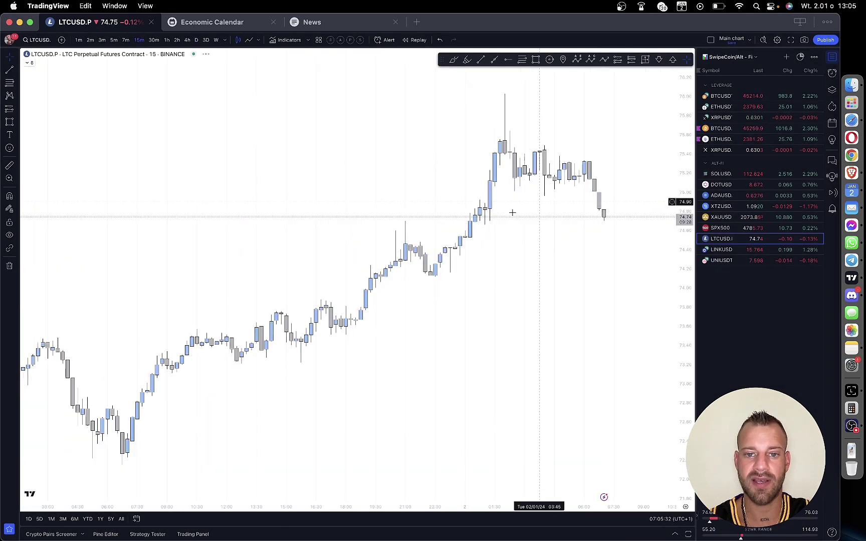
{"action": "scroll", "coordinate": [447, 227], "scroll_direction": "up", "scroll_amount": 5}
{"action": "scroll", "coordinate": [463, 230], "scroll_direction": "down", "scroll_amount": 5}
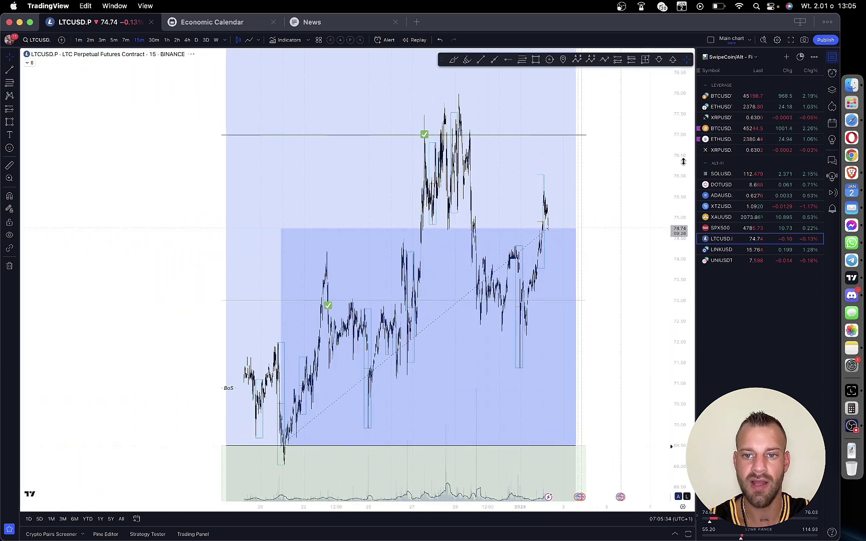
{"action": "left_click", "coordinate": [256, 347]}
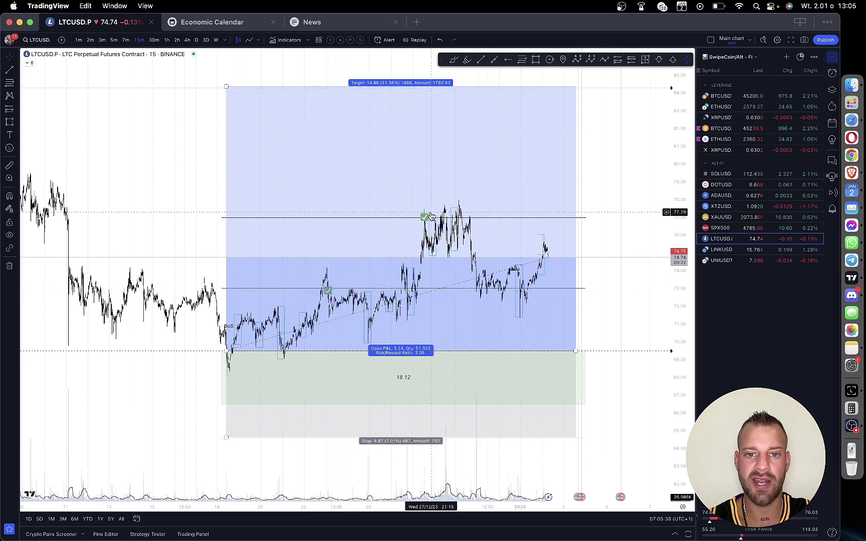
{"action": "left_click_drag", "start_coordinate": [603, 220], "coordinate": [557, 251]}
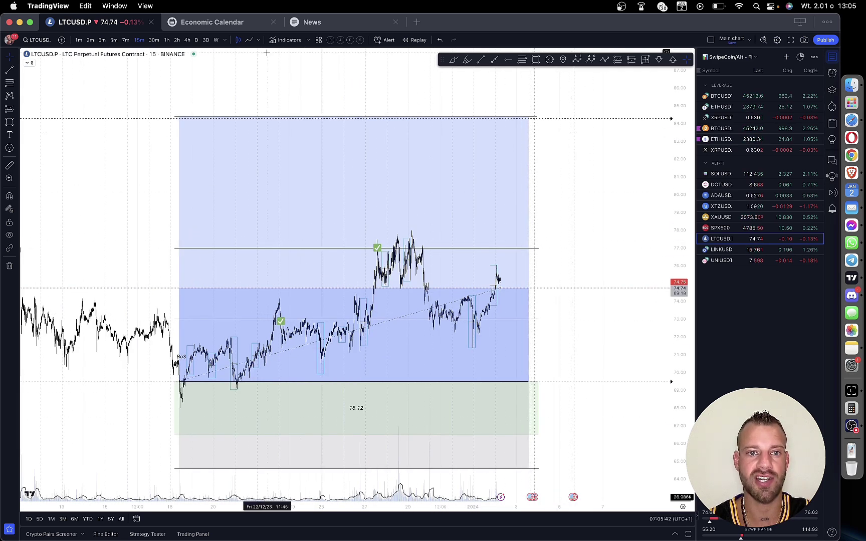
{"action": "key", "text": "super+Tab"}
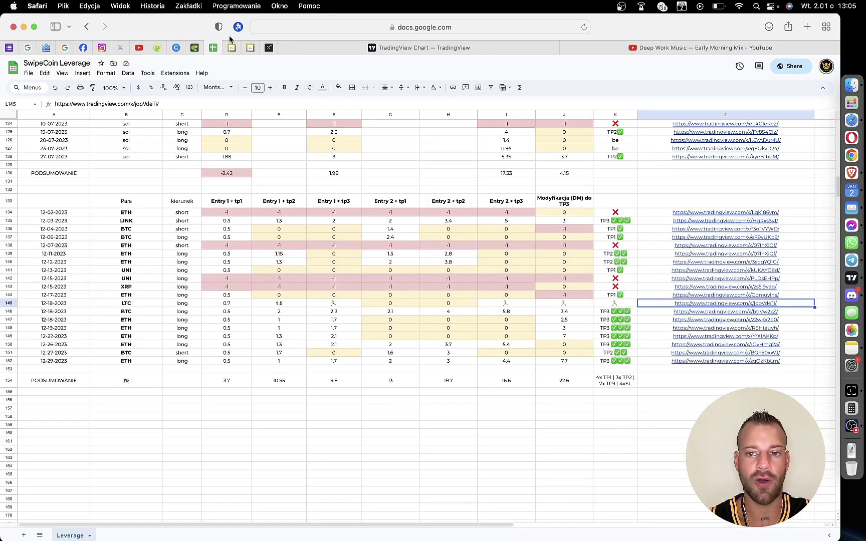
View the TradingView chart linked for the 12-18-2023 BTC long in L146, closing the previous ETH chart, then return to the spreadsheet.
{"action": "left_click", "coordinate": [663, 312]}
{"action": "left_click", "coordinate": [692, 329]}
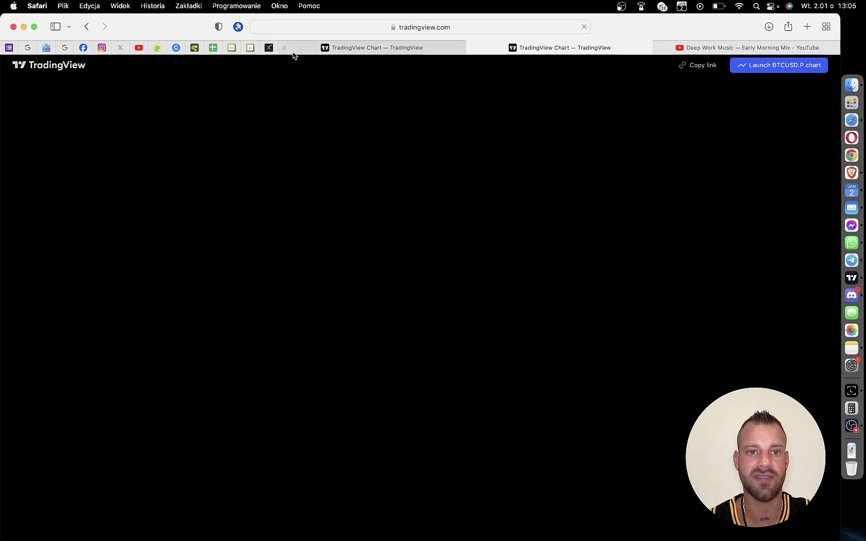
{"action": "left_click", "coordinate": [284, 48]}
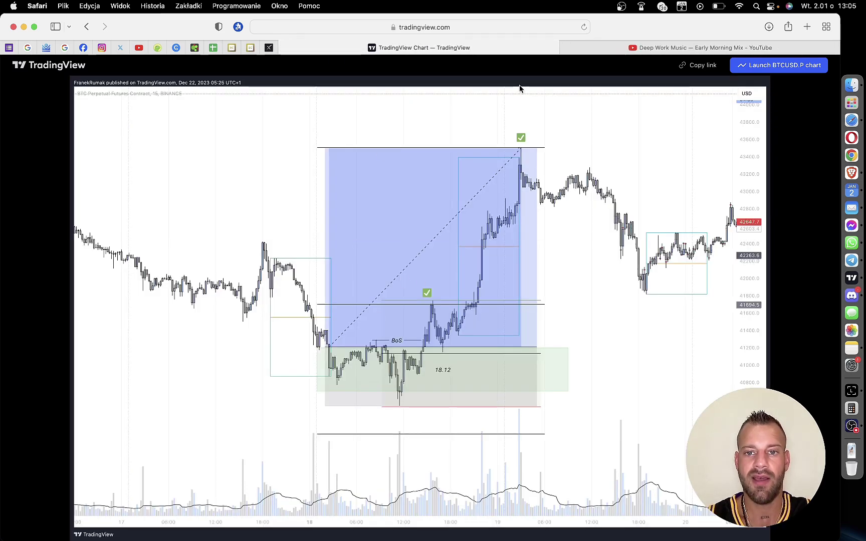
{"action": "left_click", "coordinate": [218, 50]}
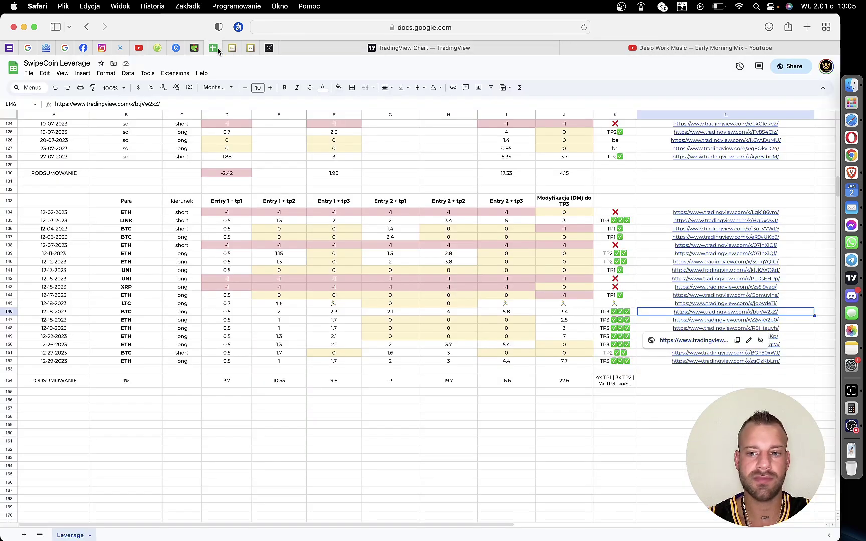
View the TradingView chart linked for the 12-18-2023 ETH long in L147, closing the previous BTC chart, then return to the spreadsheet.
{"action": "left_click", "coordinate": [664, 320]}
{"action": "left_click", "coordinate": [684, 333]}
{"action": "left_click", "coordinate": [285, 48]}
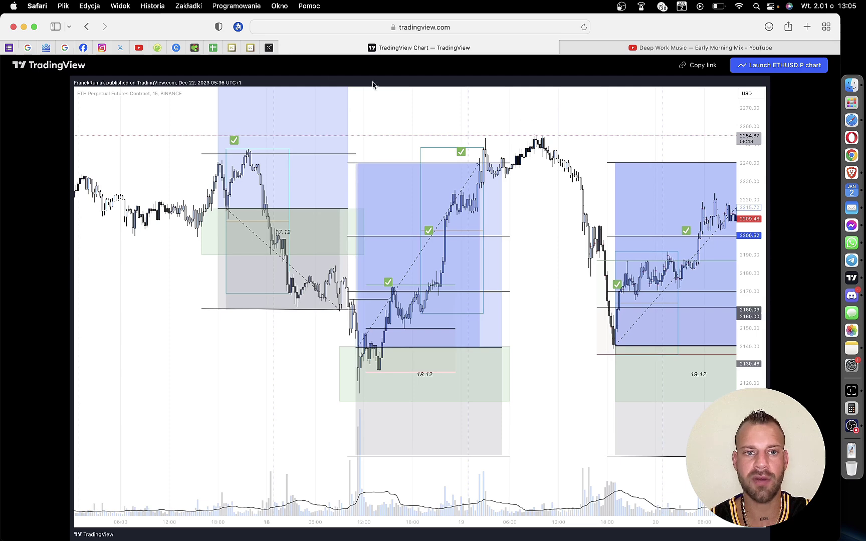
{"action": "left_click", "coordinate": [211, 50]}
View the TradingView chart linked for the 12-19-2023 ETH long in L148, then return to the spreadsheet and close the chart.
{"action": "left_click", "coordinate": [651, 328]}
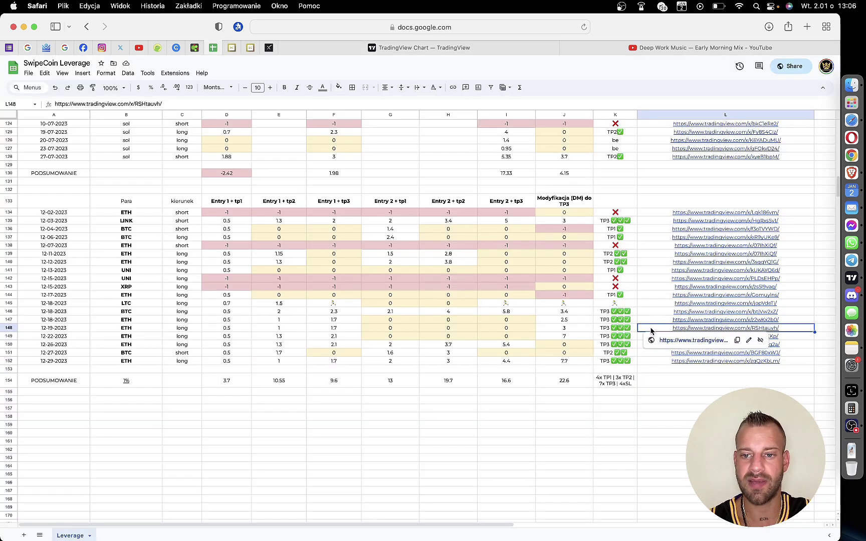
{"action": "left_click", "coordinate": [683, 340]}
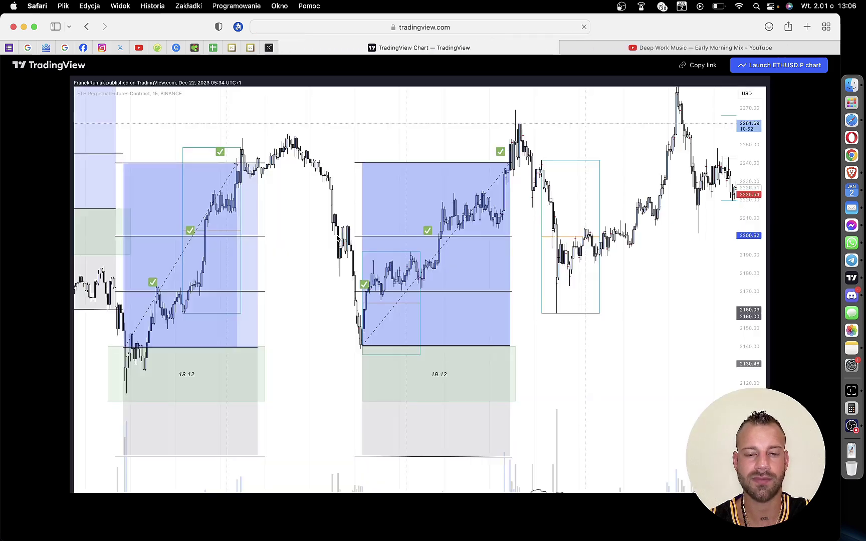
{"action": "left_click", "coordinate": [214, 48]}
{"action": "left_click", "coordinate": [284, 48]}
View the TradingView chart linked for the 12-22-2023 ETH long in L149 and return to the spreadsheet.
{"action": "left_click", "coordinate": [653, 338]}
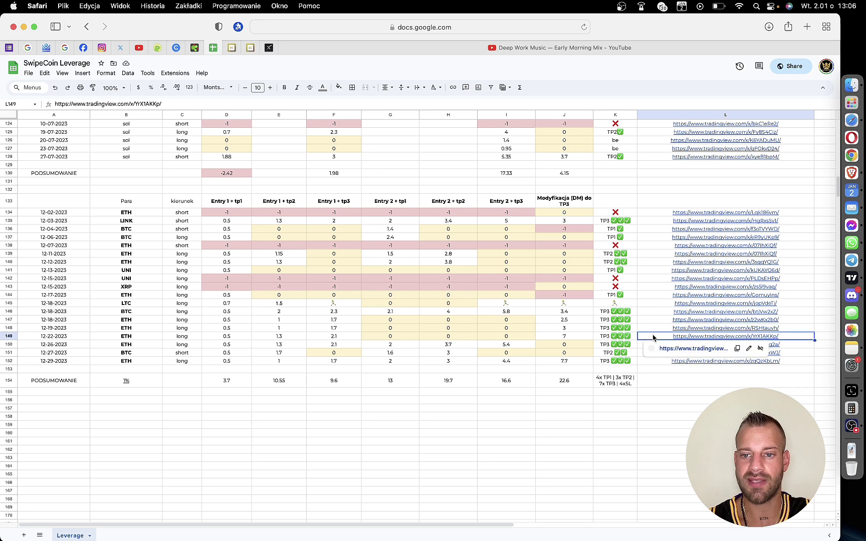
{"action": "left_click", "coordinate": [688, 349]}
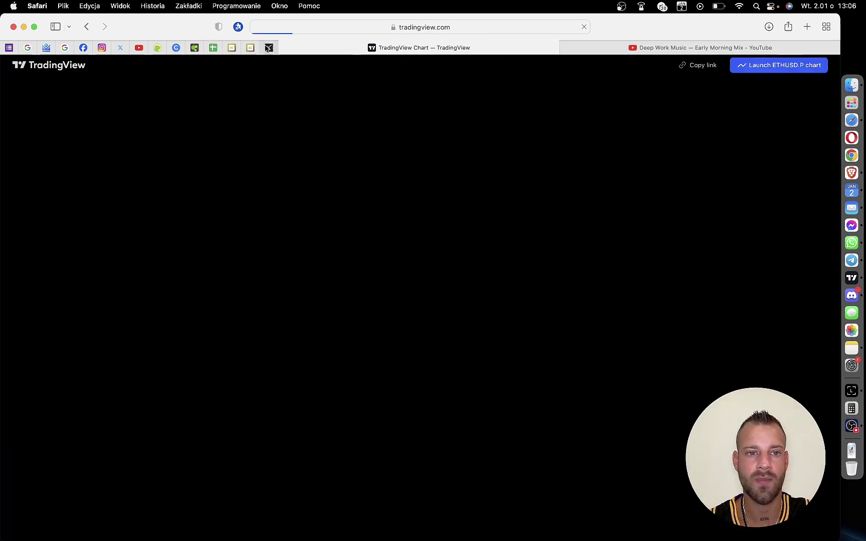
{"action": "mouse_move", "coordinate": [218, 52]}
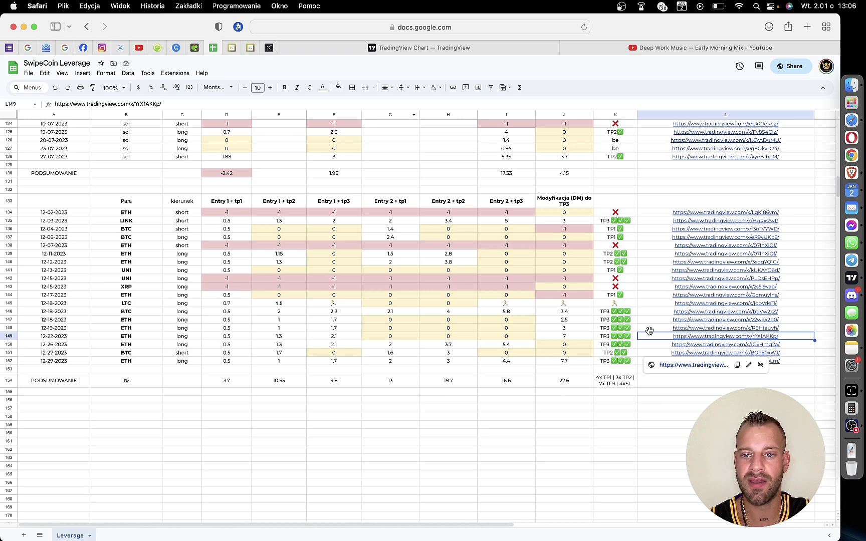
View the 12-26-2023 ETH long's chart linked in L150, glance at SwipeCoin's ETHUSD idea details, and return to the spreadsheet, closing the chart.
{"action": "left_click", "coordinate": [653, 348]}
{"action": "left_click", "coordinate": [685, 357]}
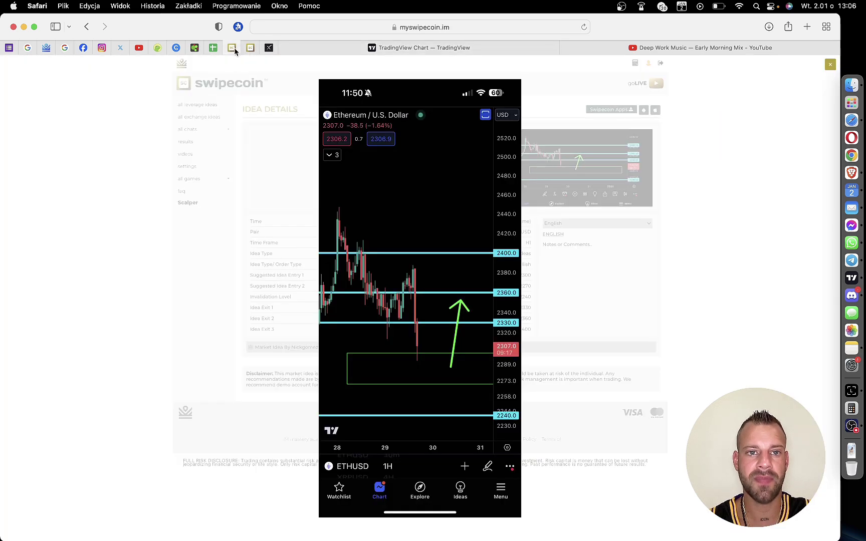
{"action": "left_click", "coordinate": [232, 48]}
{"action": "left_click", "coordinate": [215, 48]}
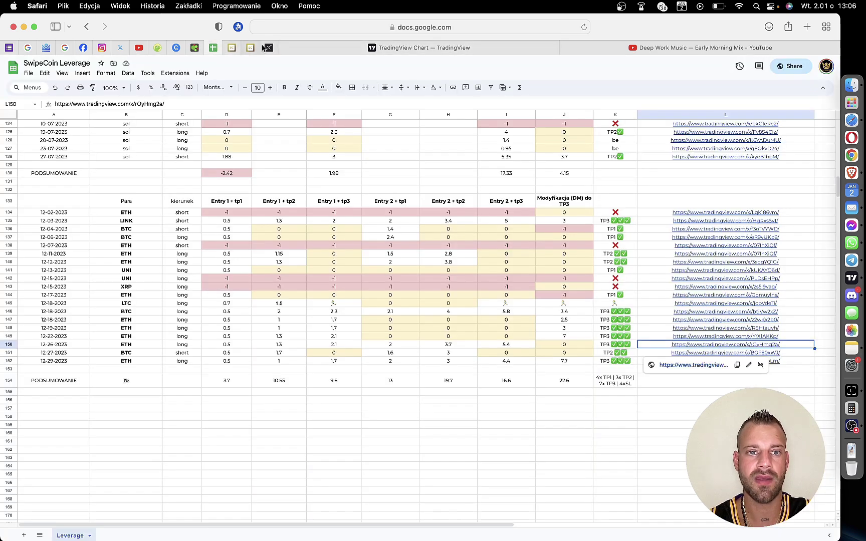
{"action": "left_click", "coordinate": [288, 47]}
View the TradingView chart linked for the 12-27-2023 BTC short in L151, then return to the spreadsheet and close the chart.
{"action": "left_click", "coordinate": [656, 353]}
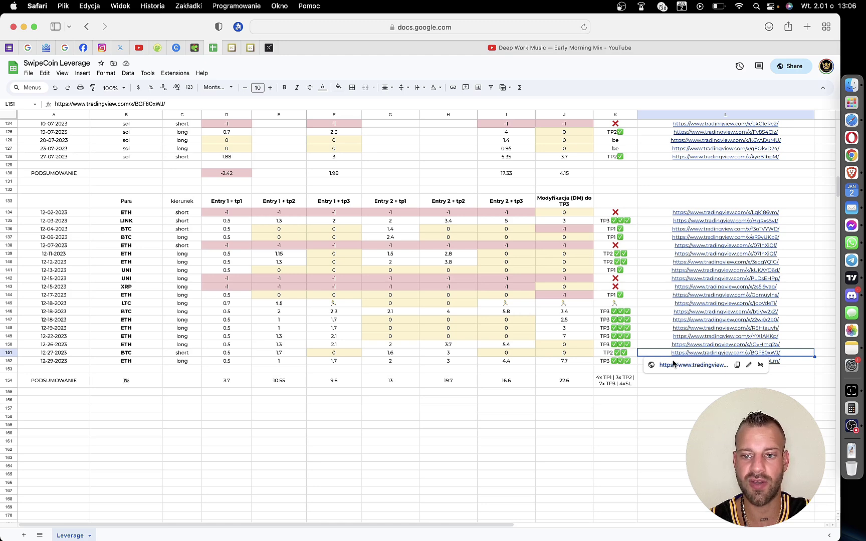
{"action": "left_click", "coordinate": [674, 365]}
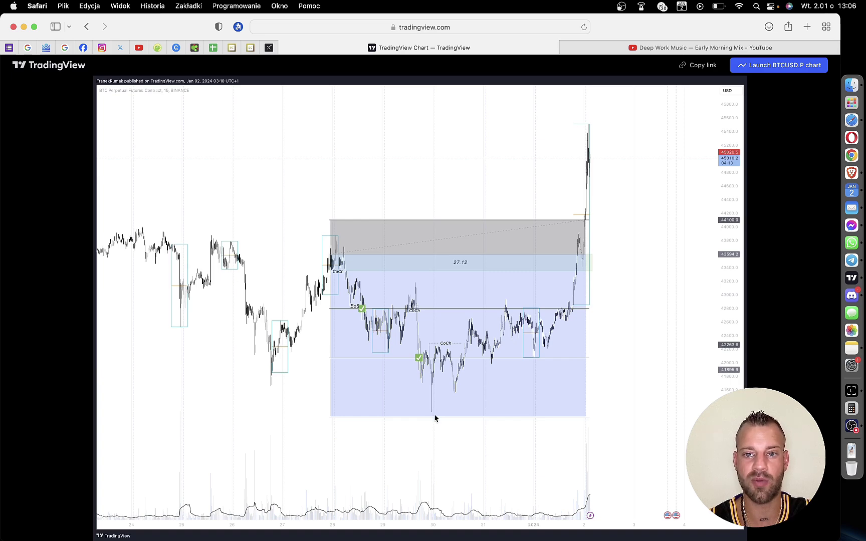
{"action": "left_click", "coordinate": [213, 48]}
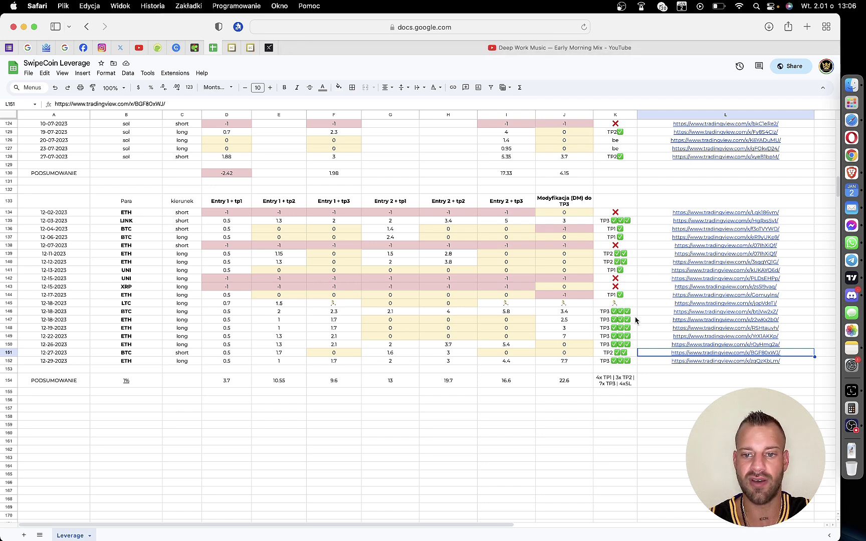
Check the 12-27-2023 BTC short's outcome in K151, view the TradingView chart linked for the 12-29-2023 ETH long in L152, and return to the spreadsheet.
{"action": "left_click", "coordinate": [615, 352]}
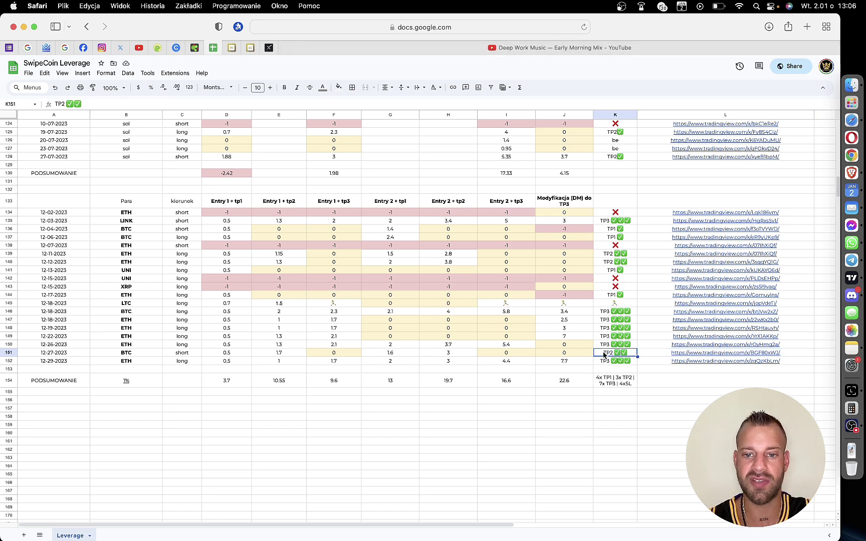
{"action": "left_click", "coordinate": [653, 360]}
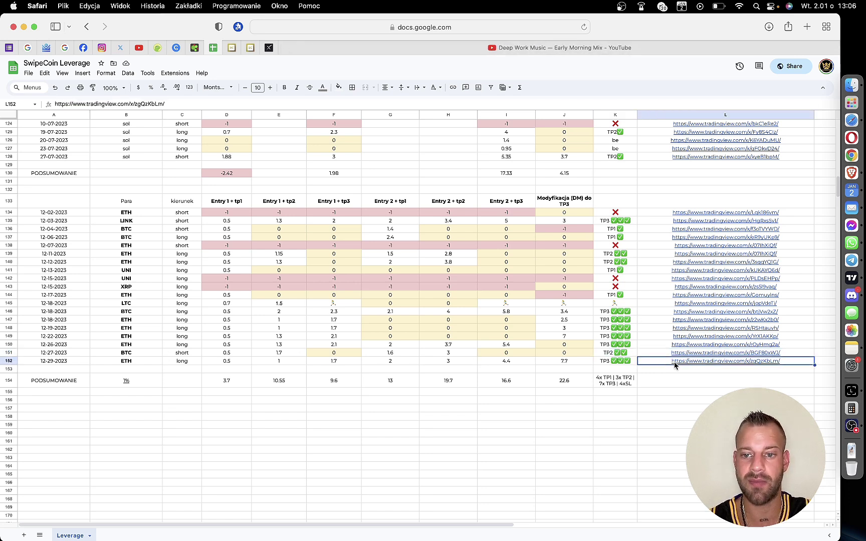
{"action": "left_click", "coordinate": [697, 373]}
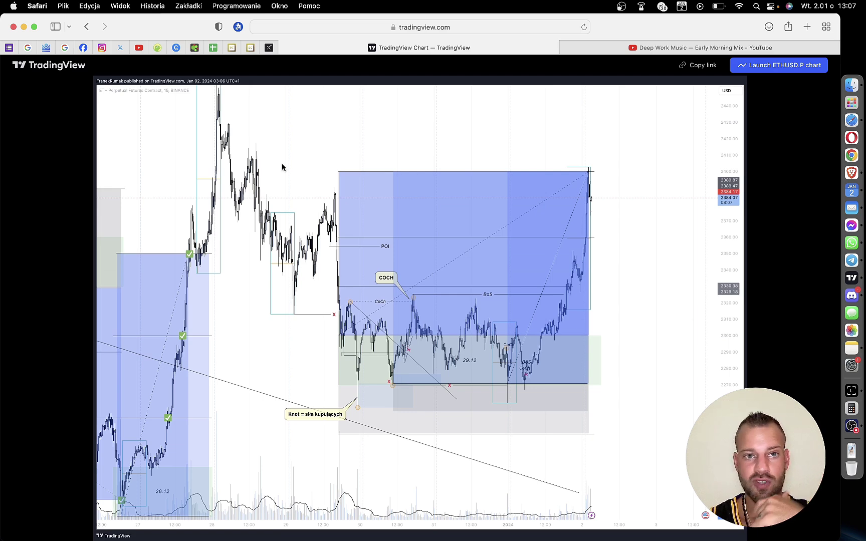
{"action": "left_click", "coordinate": [213, 48]}
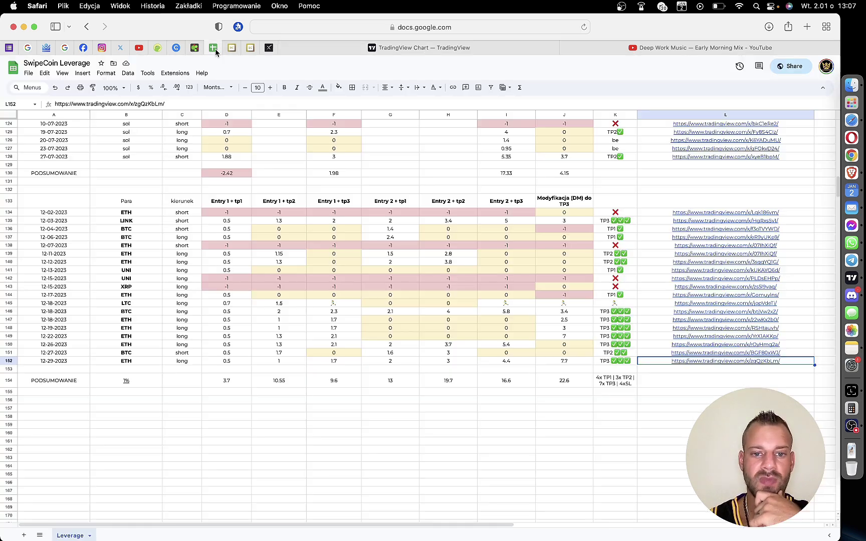
Make the Modyfikacja (DM) do TP3 total in J154 bold in the December PODSUMOWANIE row.
{"action": "left_click", "coordinate": [423, 441]}
{"action": "left_click", "coordinate": [460, 386]}
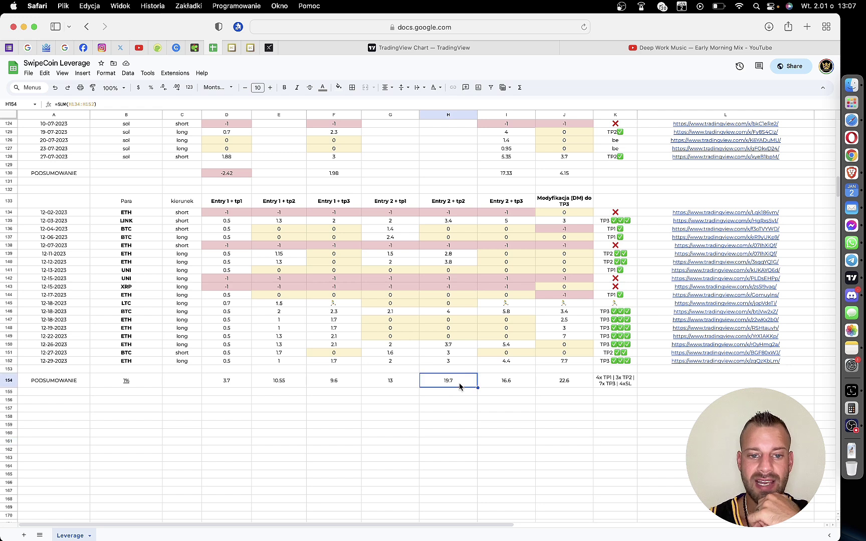
{"action": "left_click", "coordinate": [555, 379]}
{"action": "key", "text": "super+b"}
{"action": "left_click", "coordinate": [573, 202]}
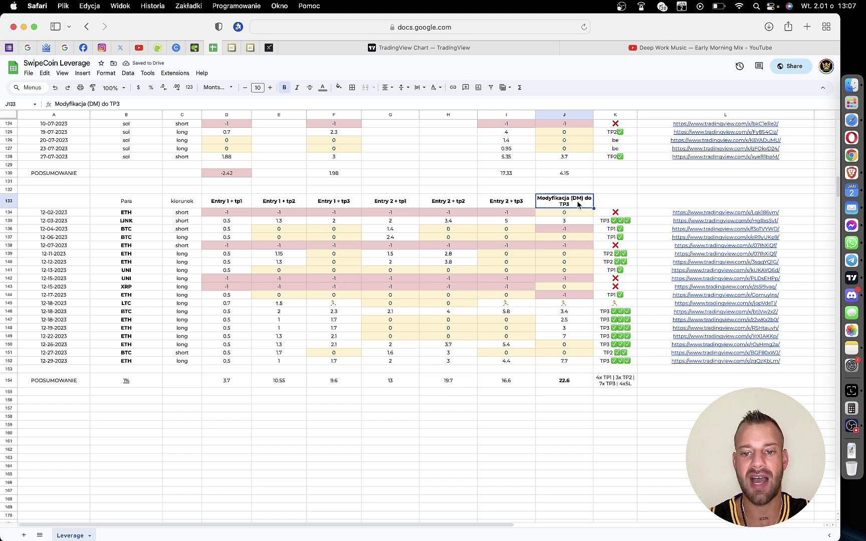
{"action": "left_click", "coordinate": [574, 383]}
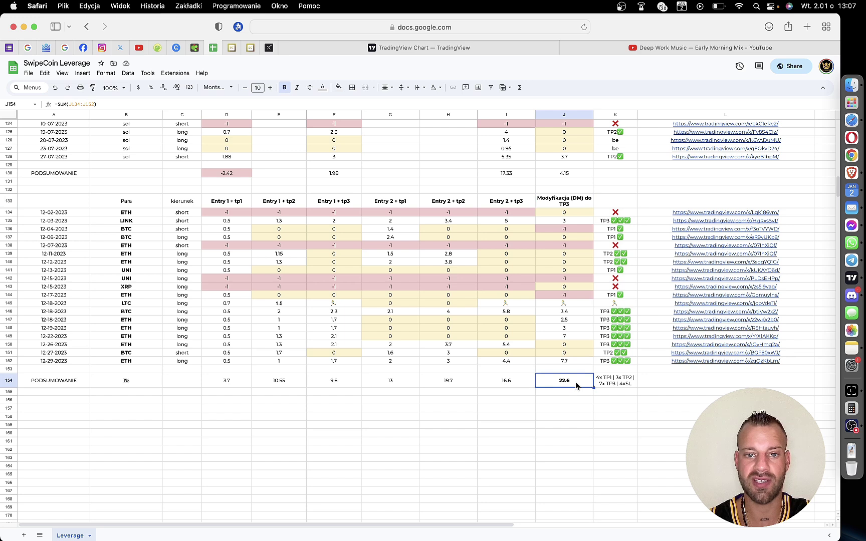
Make the December summary total in H154 bold for the second entry with the second target.
{"action": "left_click", "coordinate": [462, 381]}
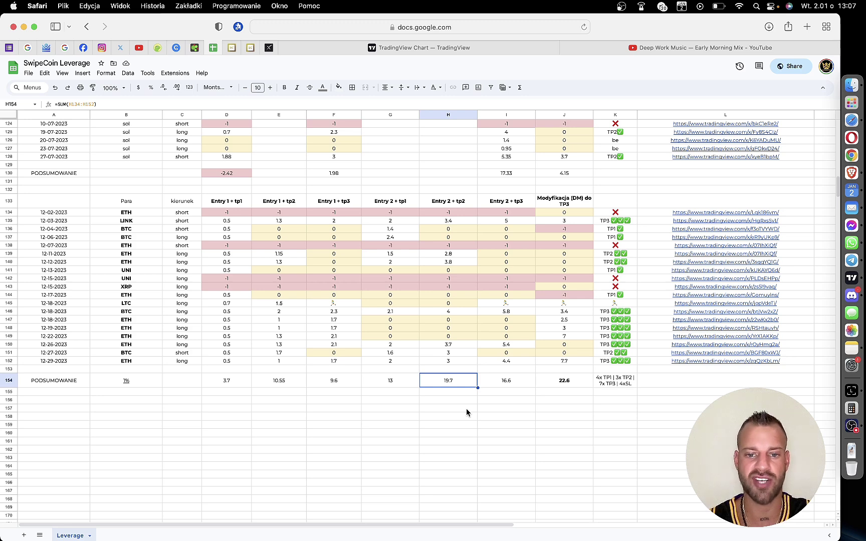
{"action": "key", "text": "super+b"}
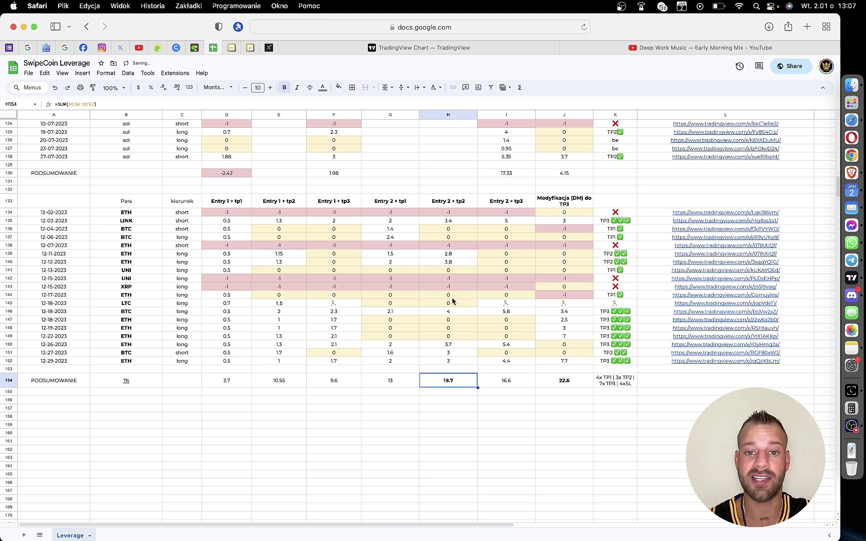
{"action": "left_click", "coordinate": [459, 410]}
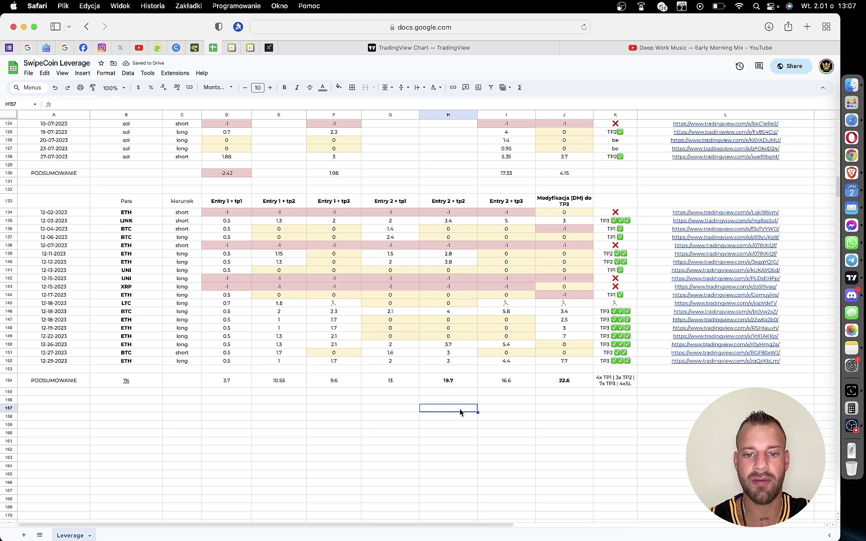
{"action": "left_click", "coordinate": [459, 383]}
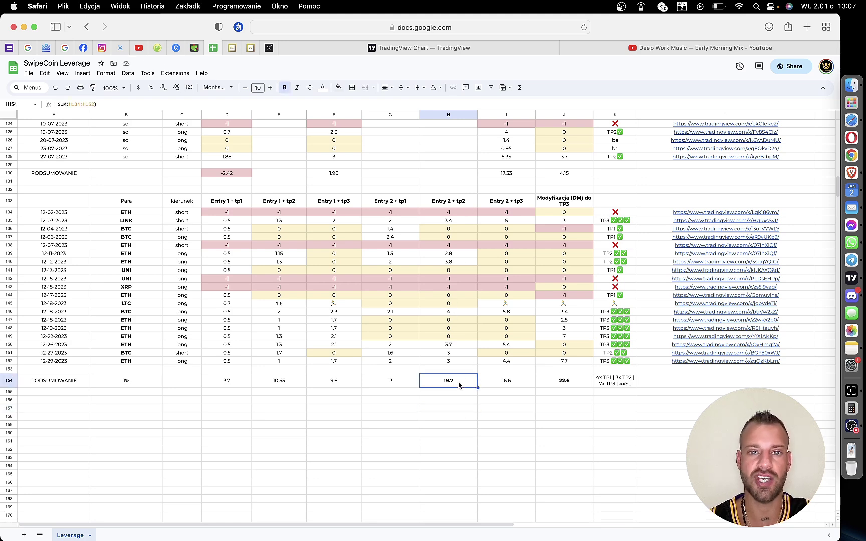